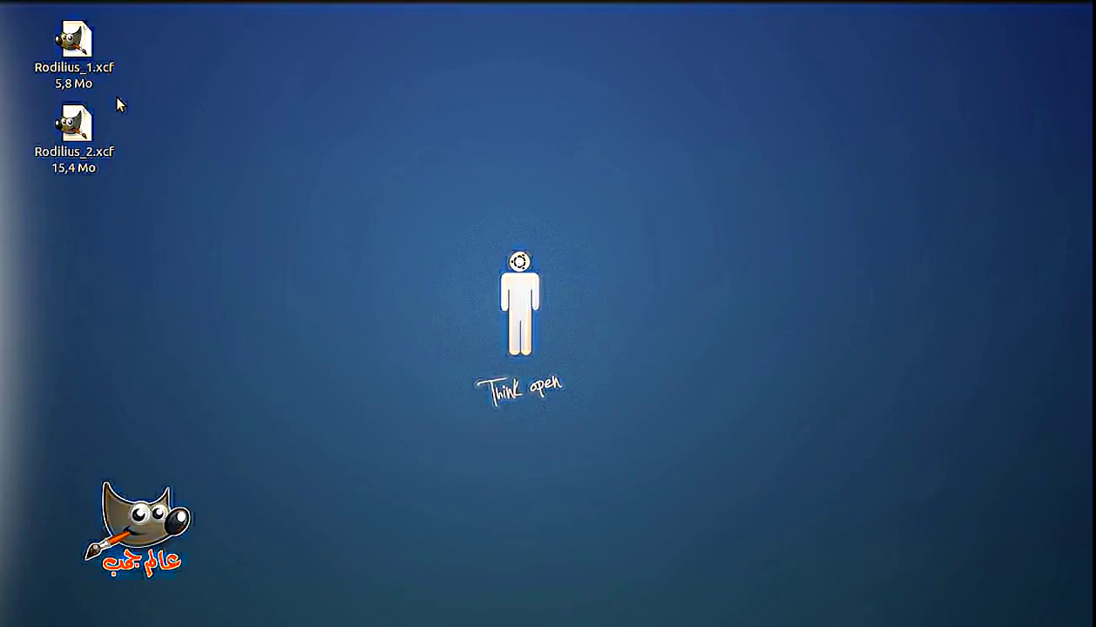
Step: Open Rodilius_1.xcf from the desktop to load the parrot image in GIMP
double_click(75, 58)
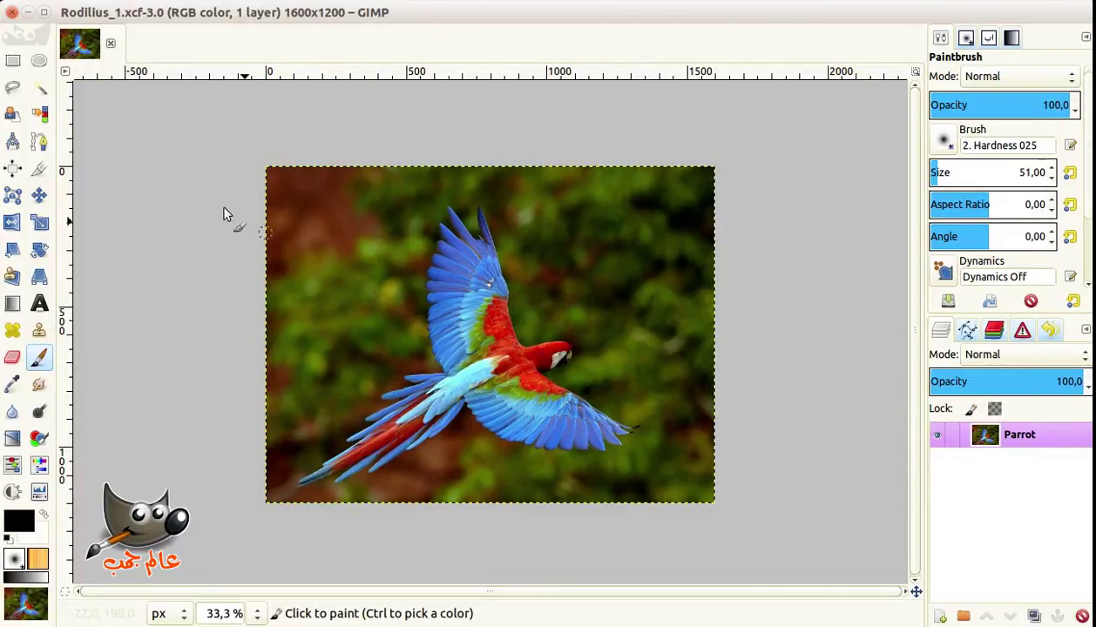
Step: Turn the stored Selection path into an active selection around the parrot, then hide the path outline
left_click(39, 142)
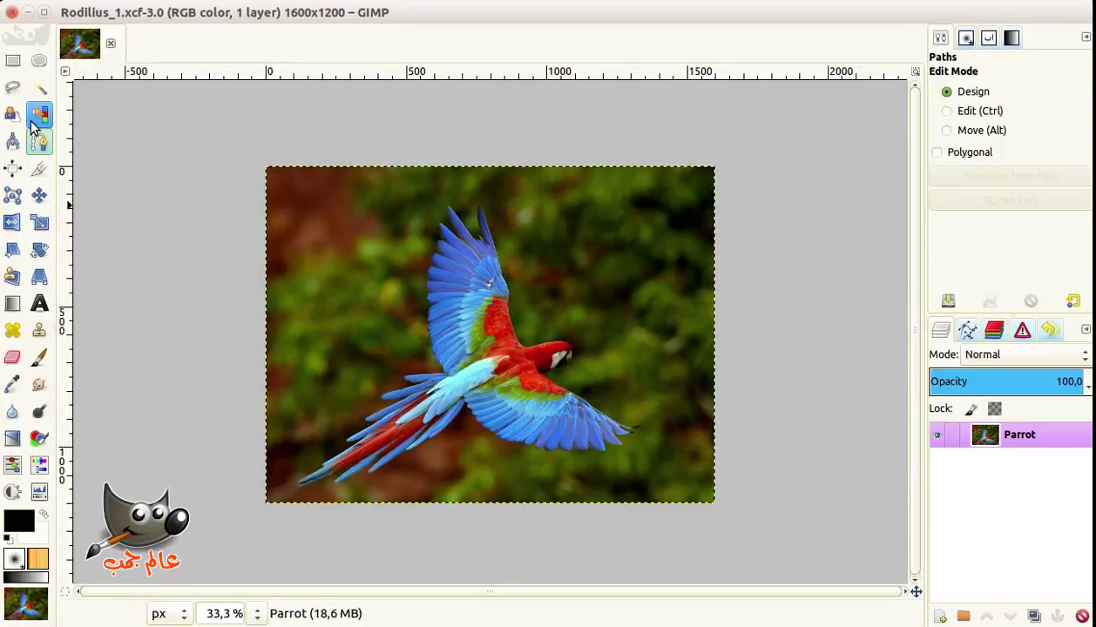
left_click(14, 88)
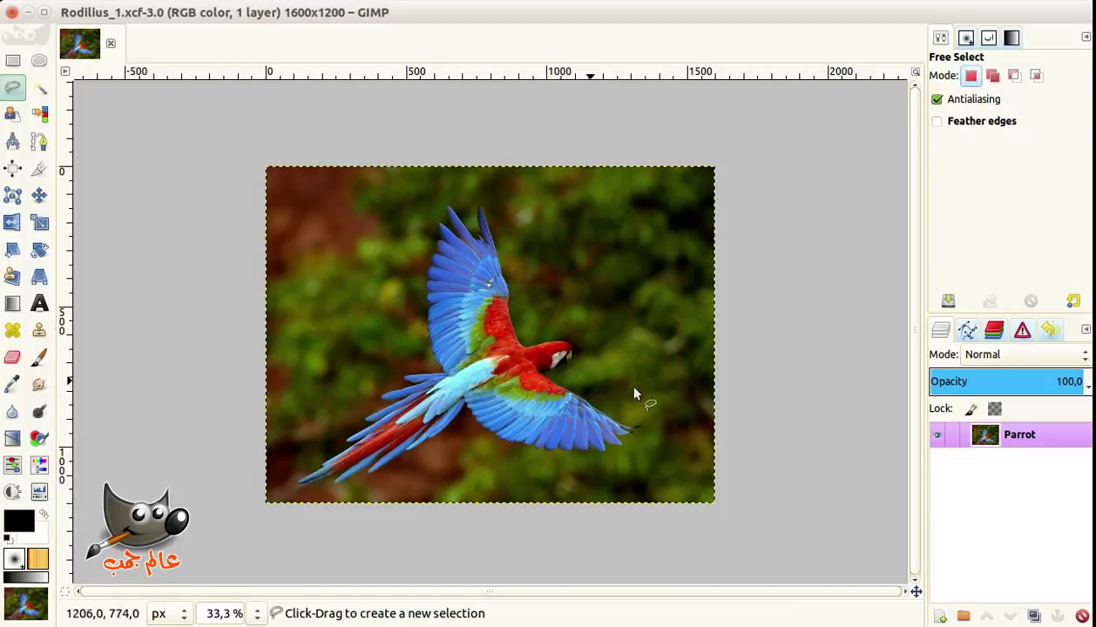
left_click(967, 330)
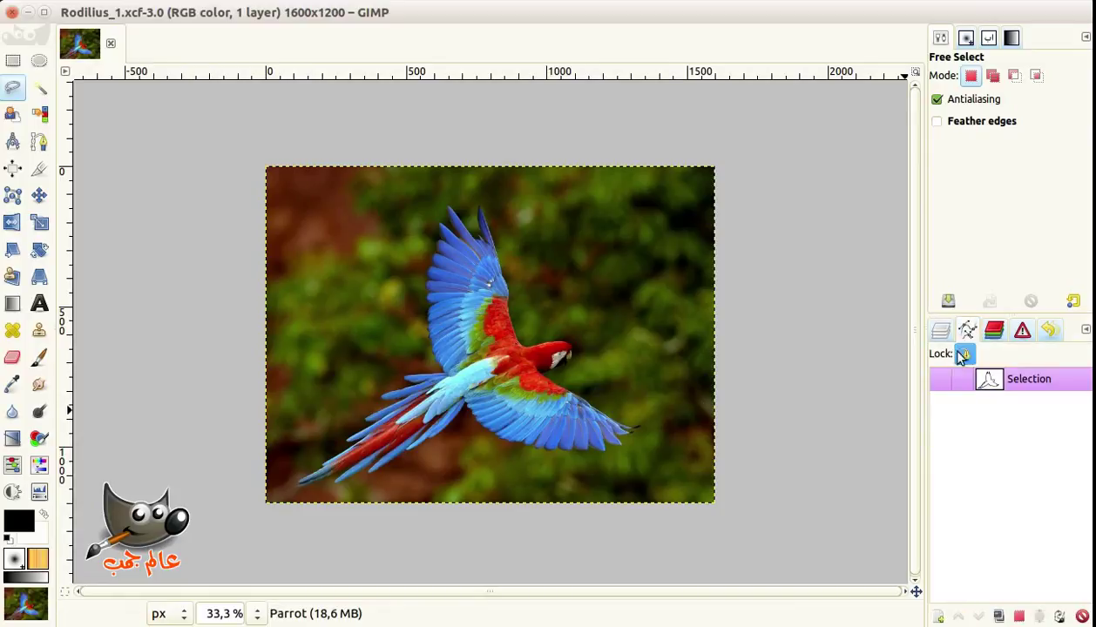
left_click(942, 381)
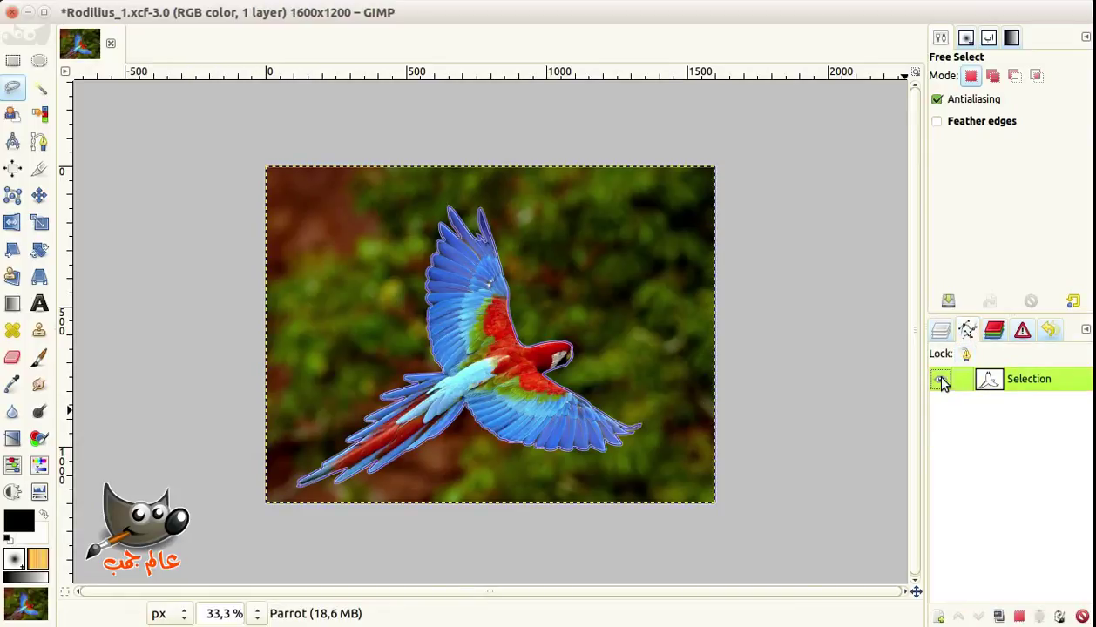
left_click(941, 330)
left_click(940, 436)
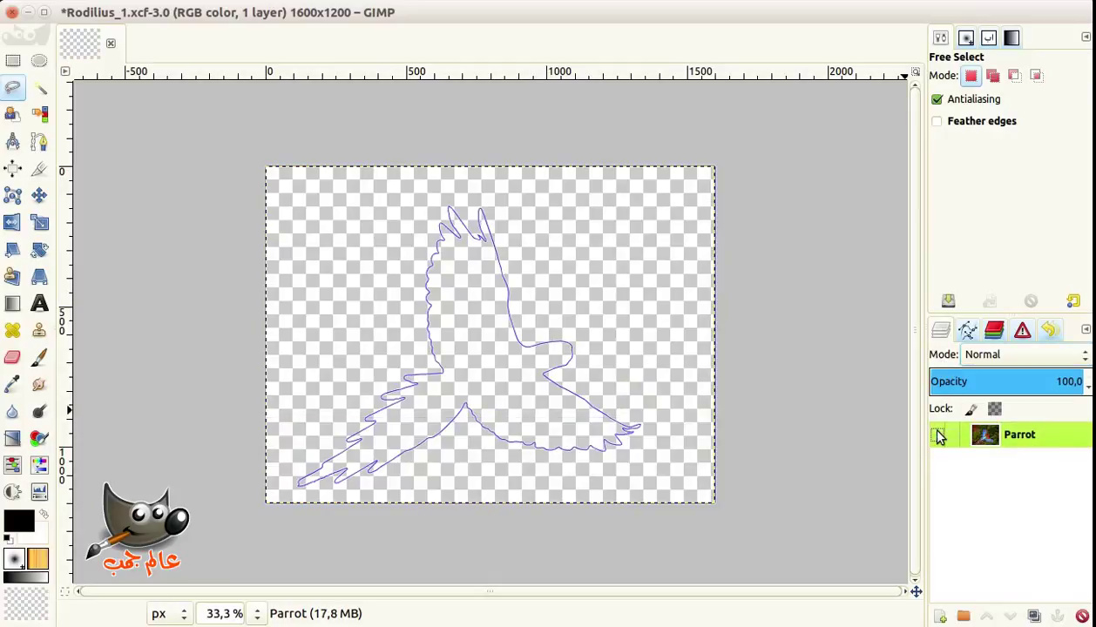
left_click(939, 435)
left_click(967, 330)
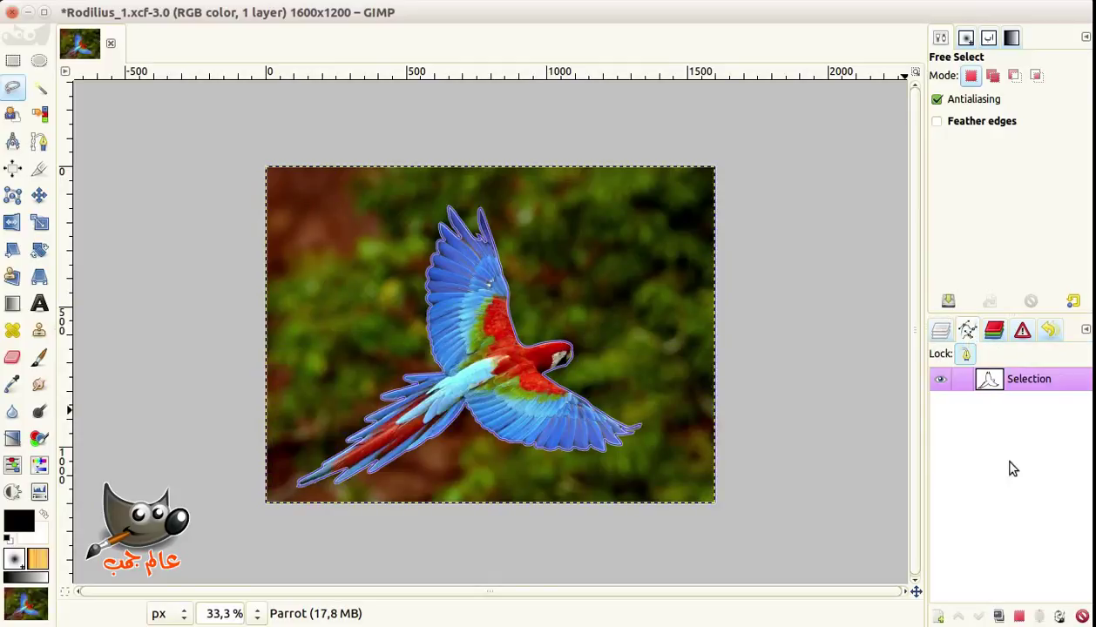
left_click(1018, 616)
left_click(942, 381)
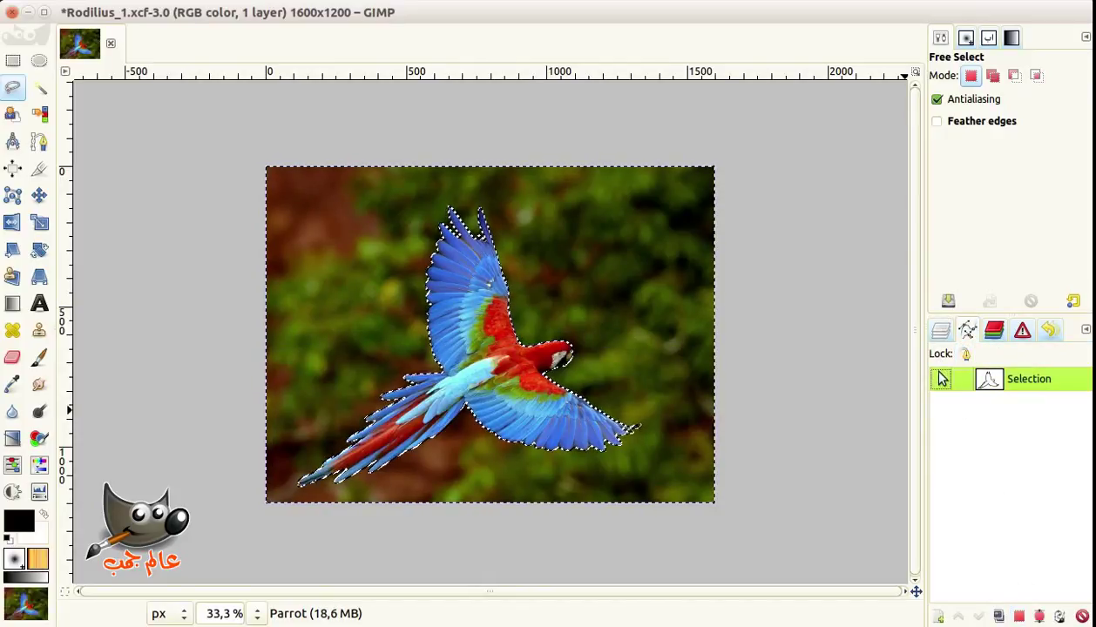
left_click(941, 330)
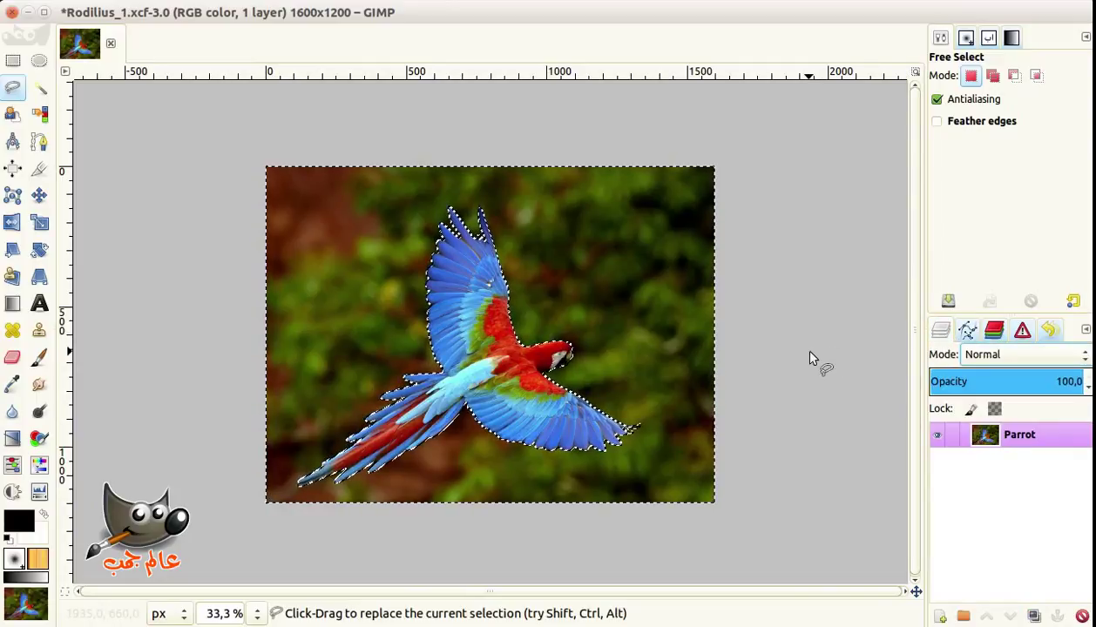
Step: Duplicate the Parrot layer, fill the copy's background black, and select none
key("ctrl+shift+j")
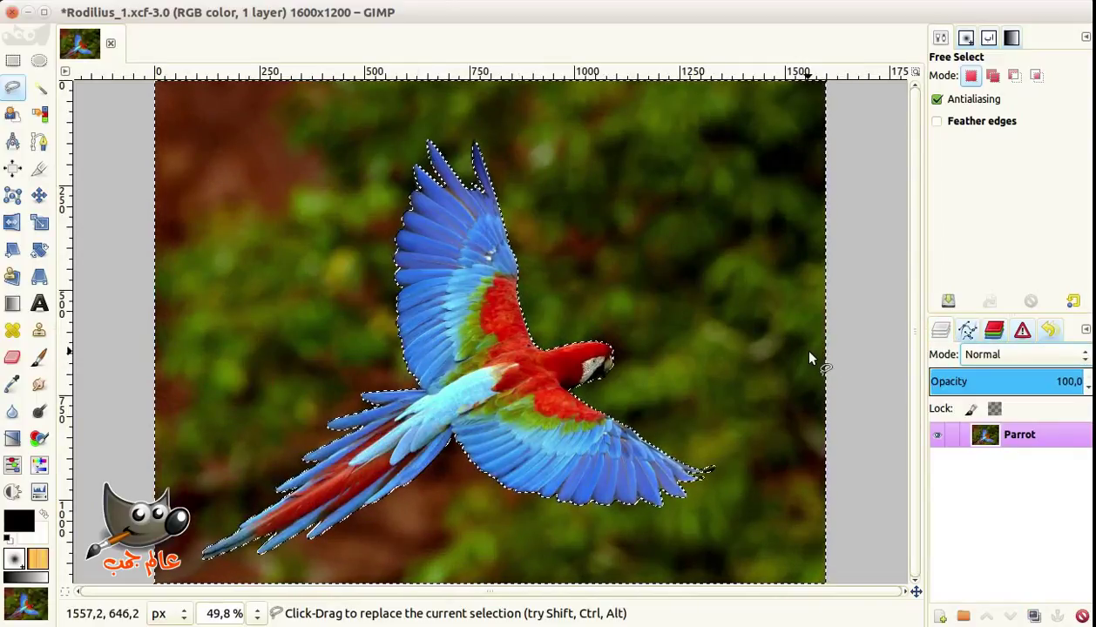
left_click(1033, 617)
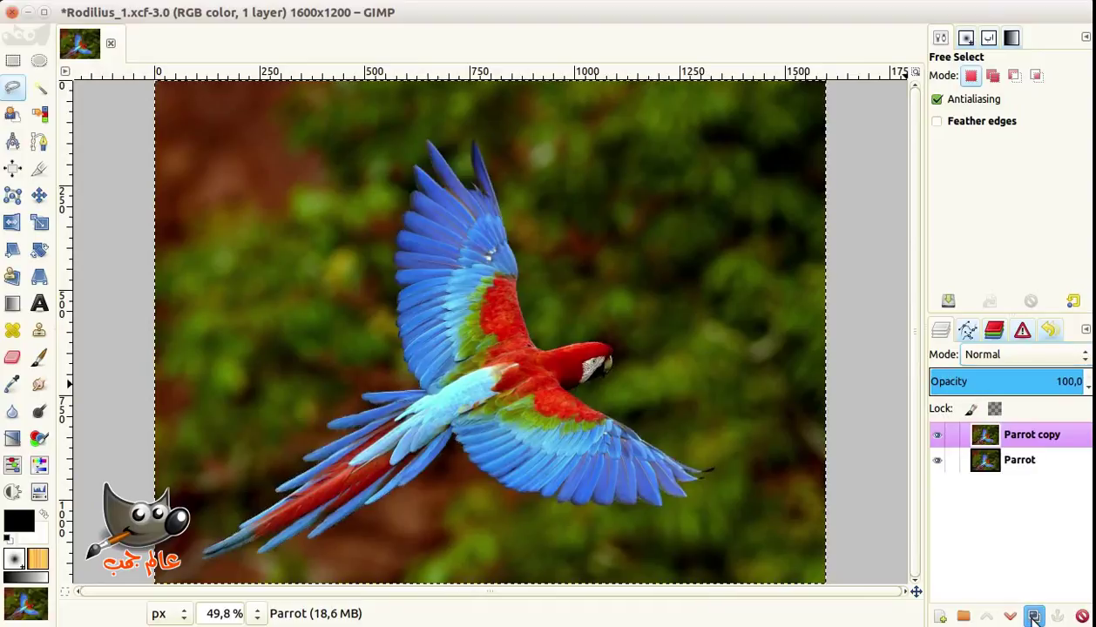
left_click(42, 515)
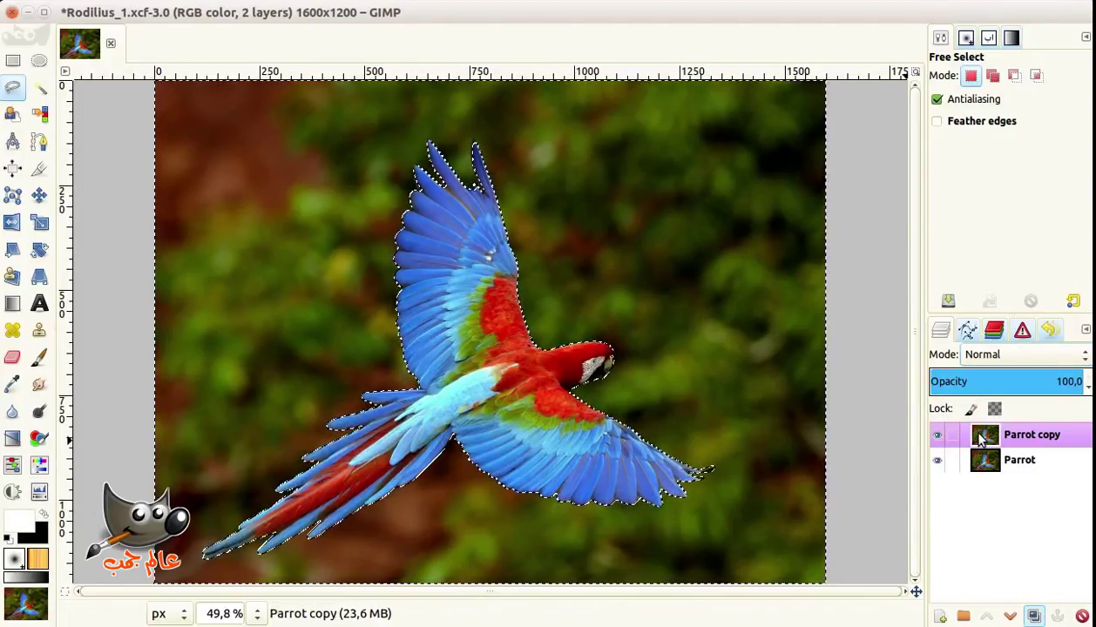
key("Delete")
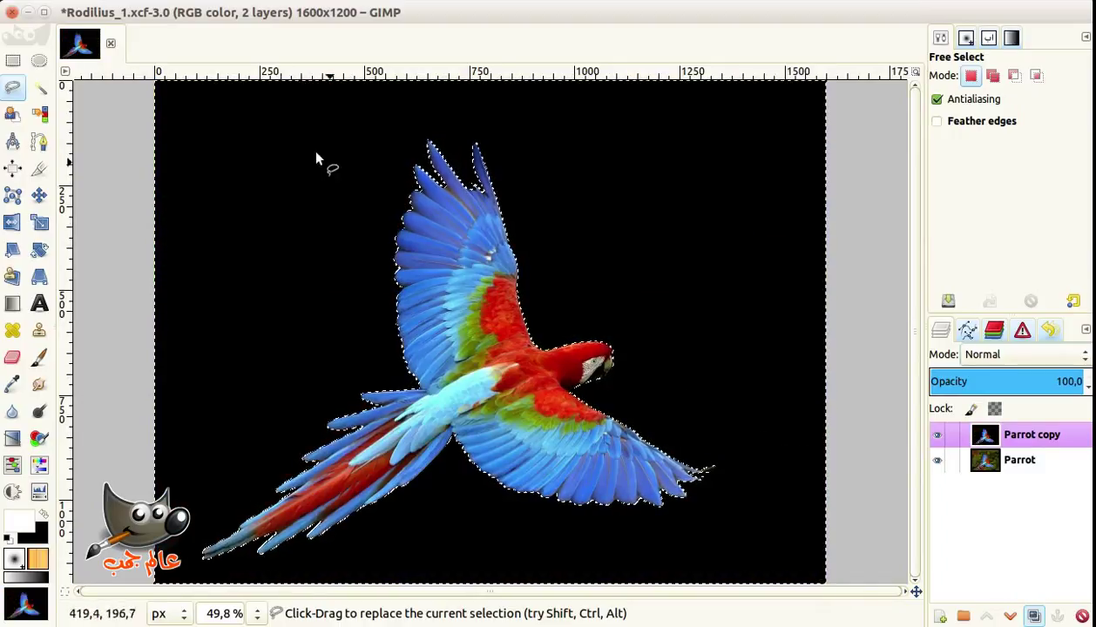
left_click(144, 13)
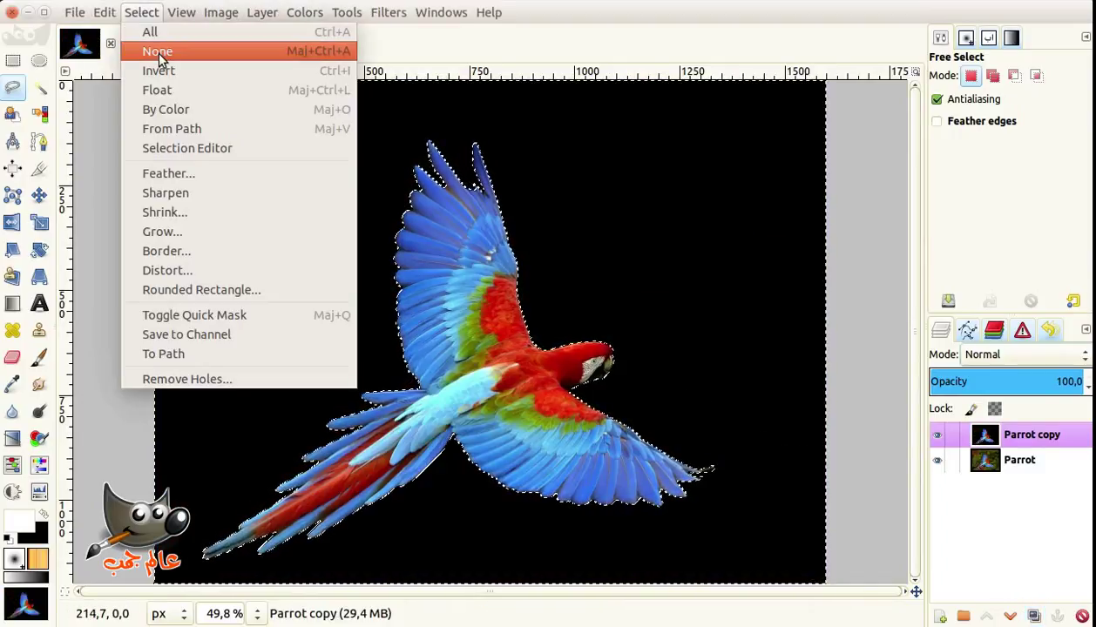
left_click(158, 53)
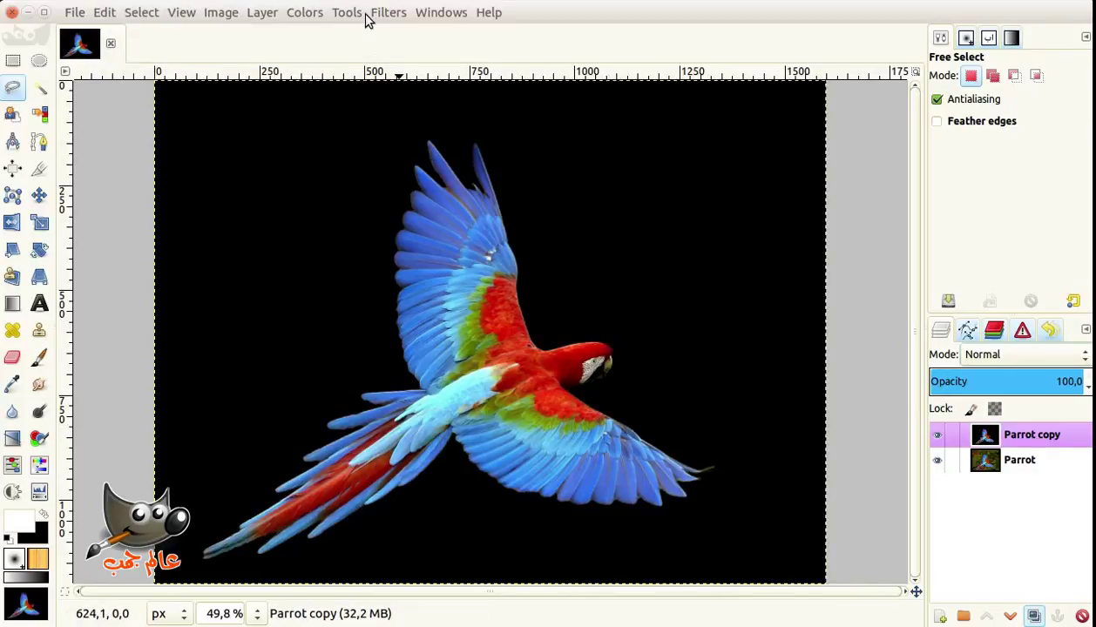
Step: Choose the Rodilius filter from G'MIC's Artistic category
left_click(388, 13)
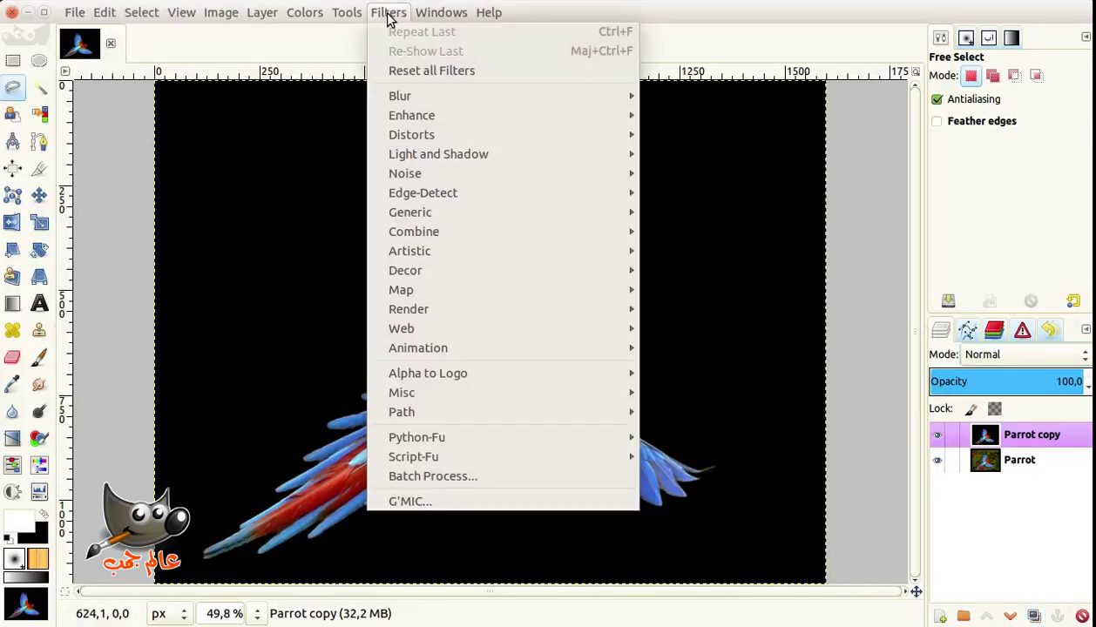
left_click(460, 503)
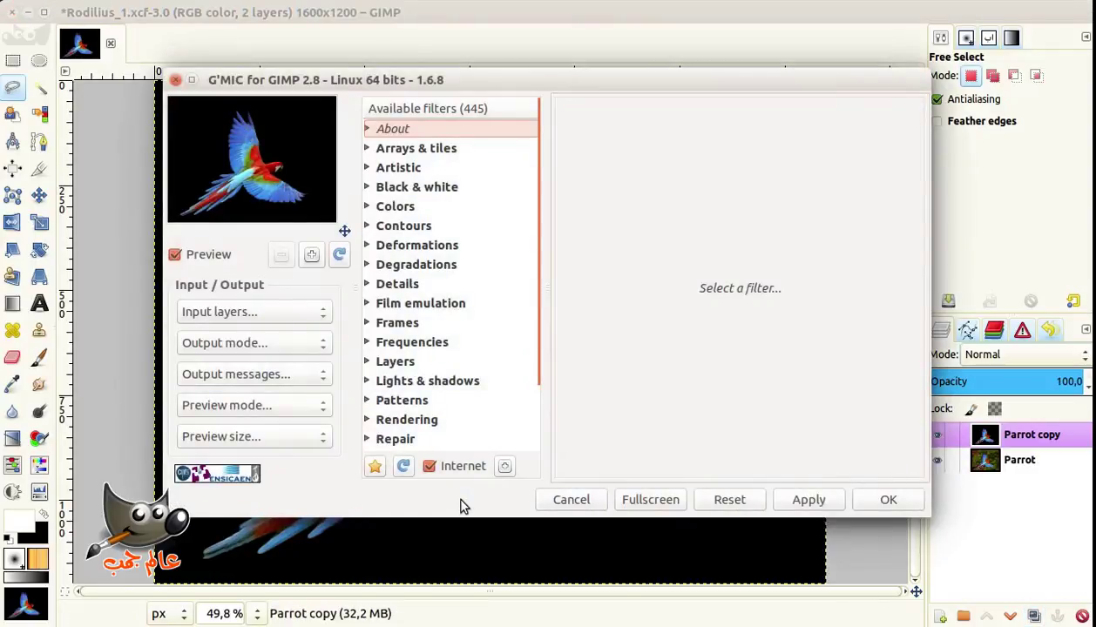
left_click(368, 168)
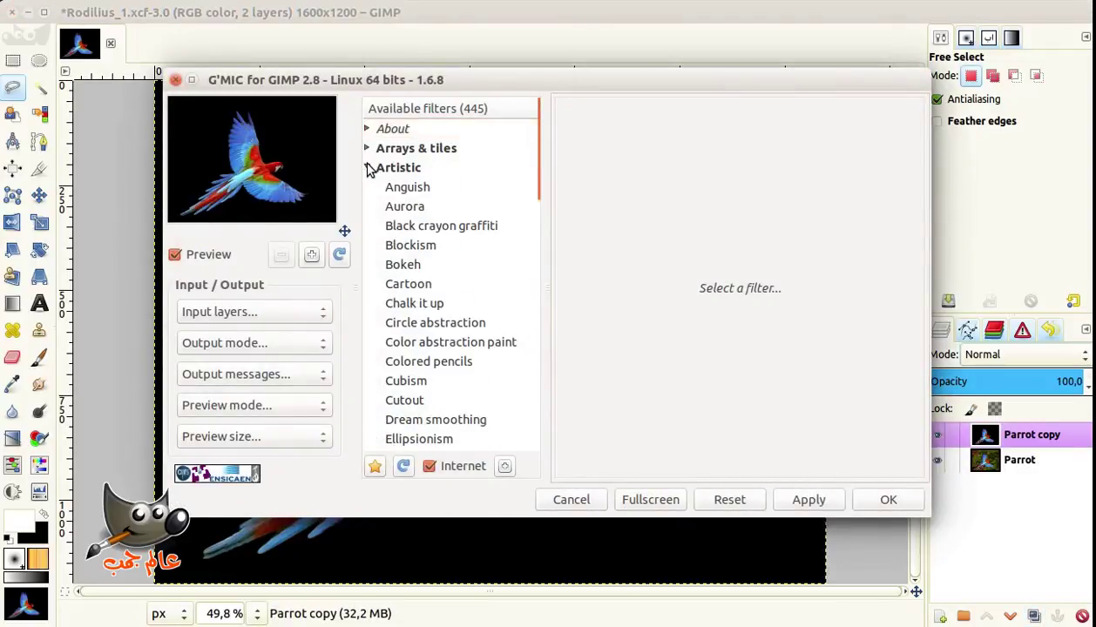
left_click_drag(548, 156, 553, 314)
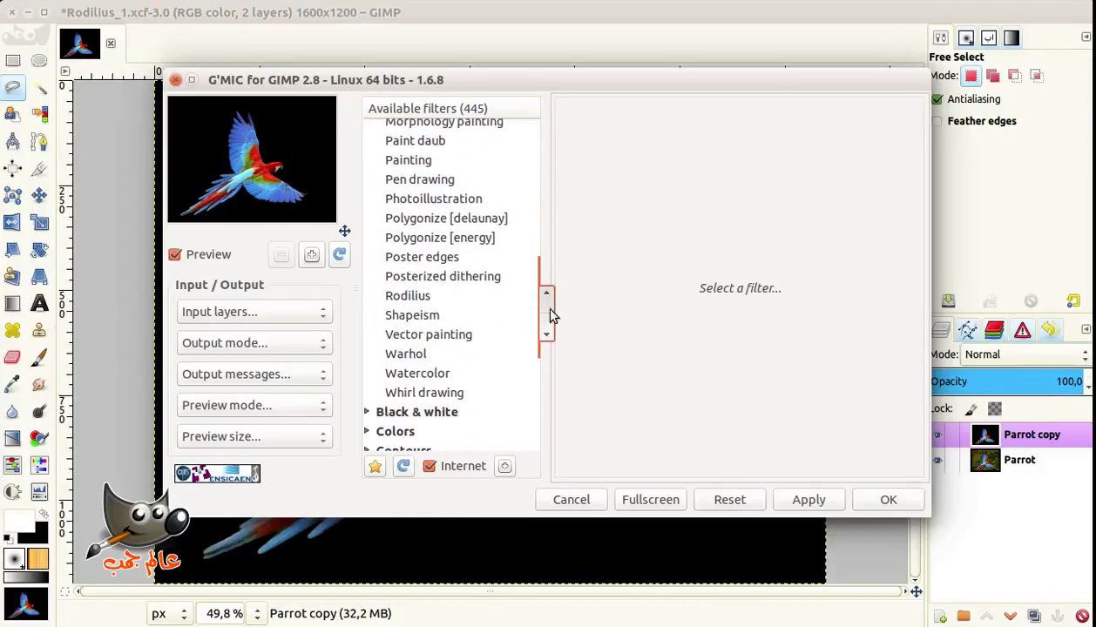
left_click(411, 297)
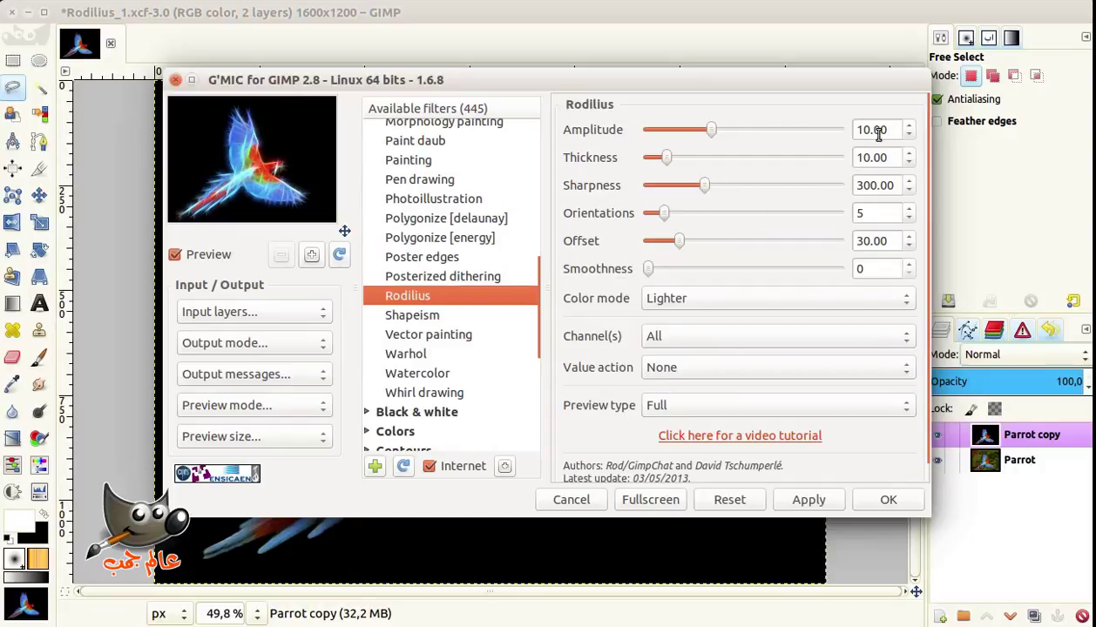
Step: Set the Rodilius Thickness to 9.70
scroll(878, 132, "down", 3)
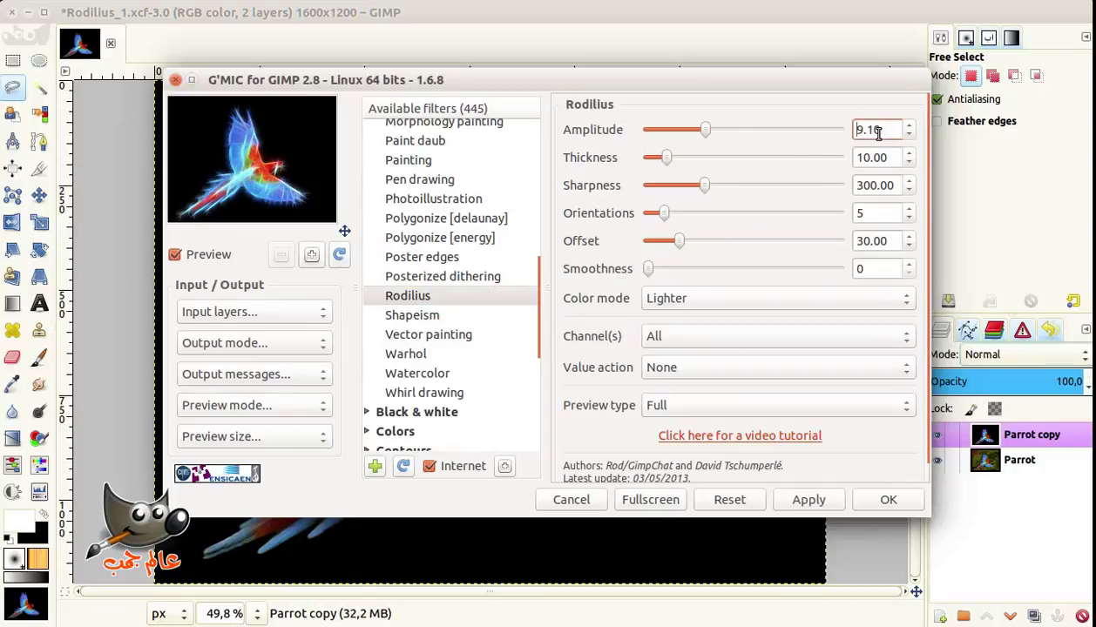
scroll(878, 132, "down", 3)
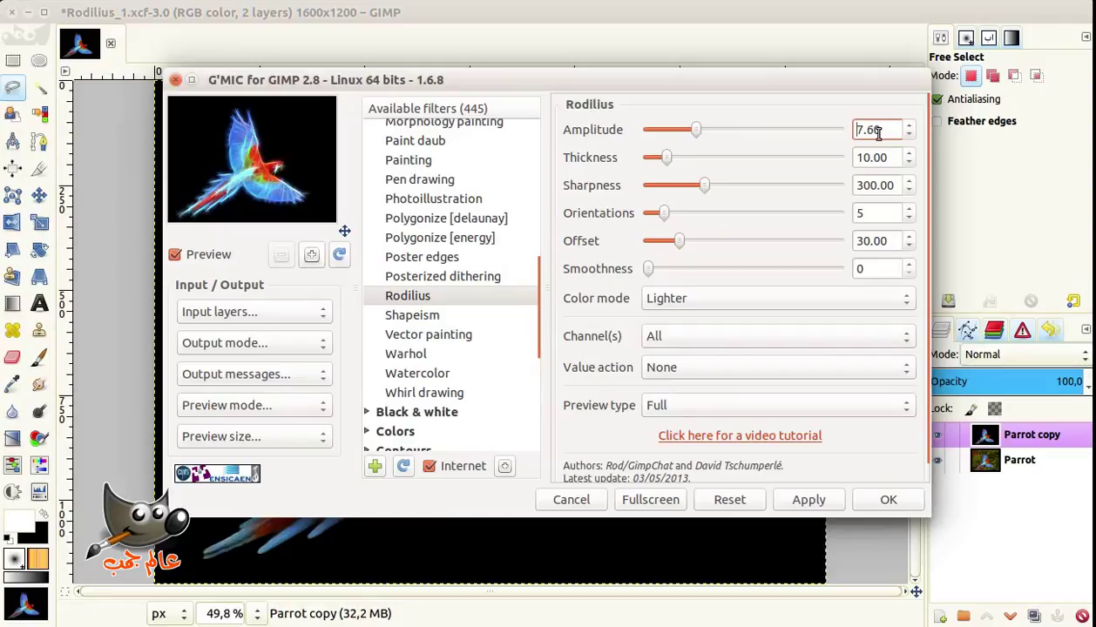
scroll(878, 133, "down", 3)
scroll(879, 132, "down", 6)
scroll(878, 132, "down", 9)
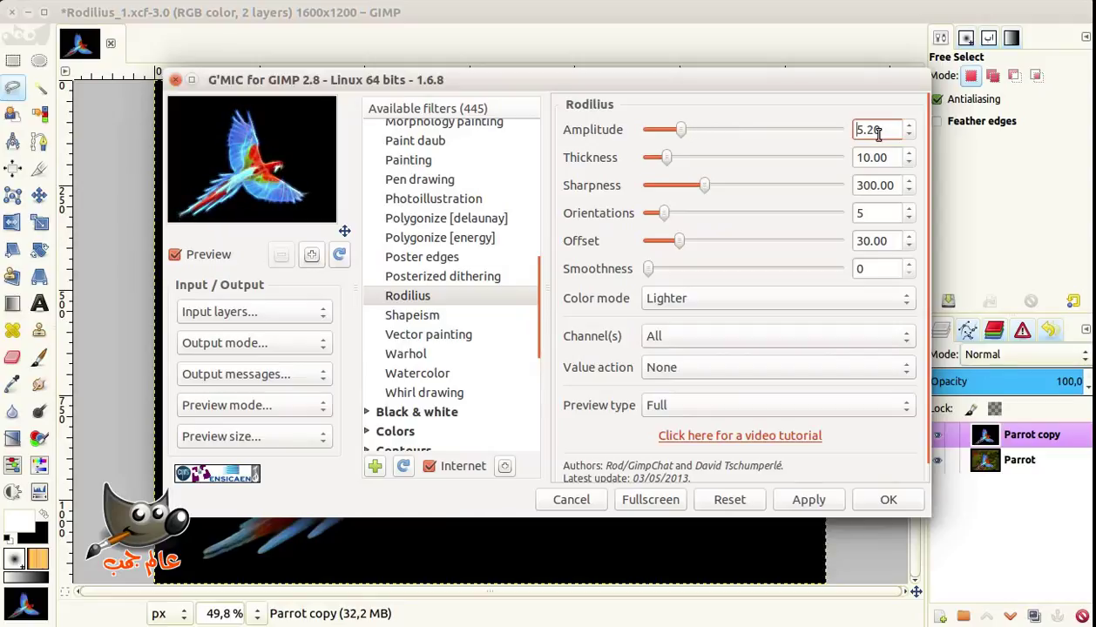
scroll(879, 133, "down", 3)
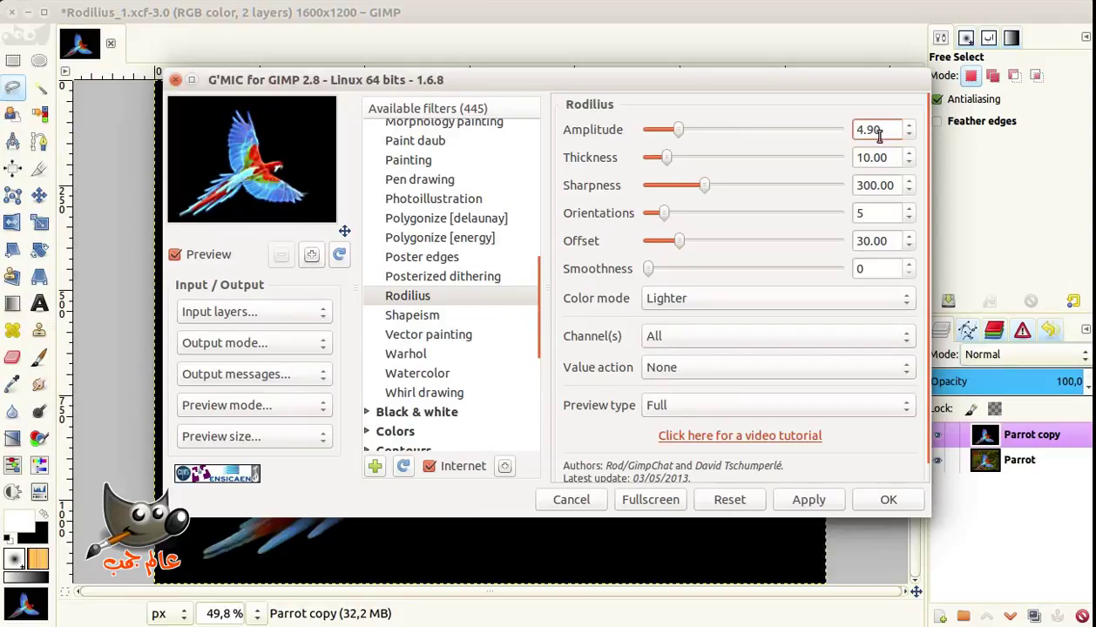
scroll(877, 159, "down", 1)
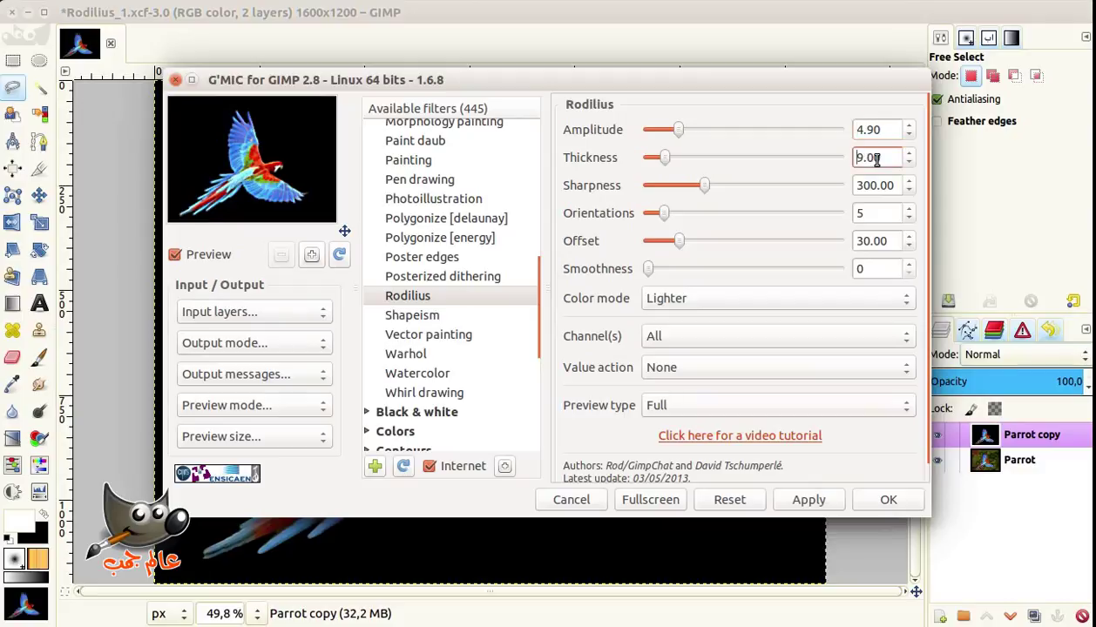
scroll(877, 160, "up", 1)
scroll(884, 158, "down", 1)
key("Delete")
type("7")
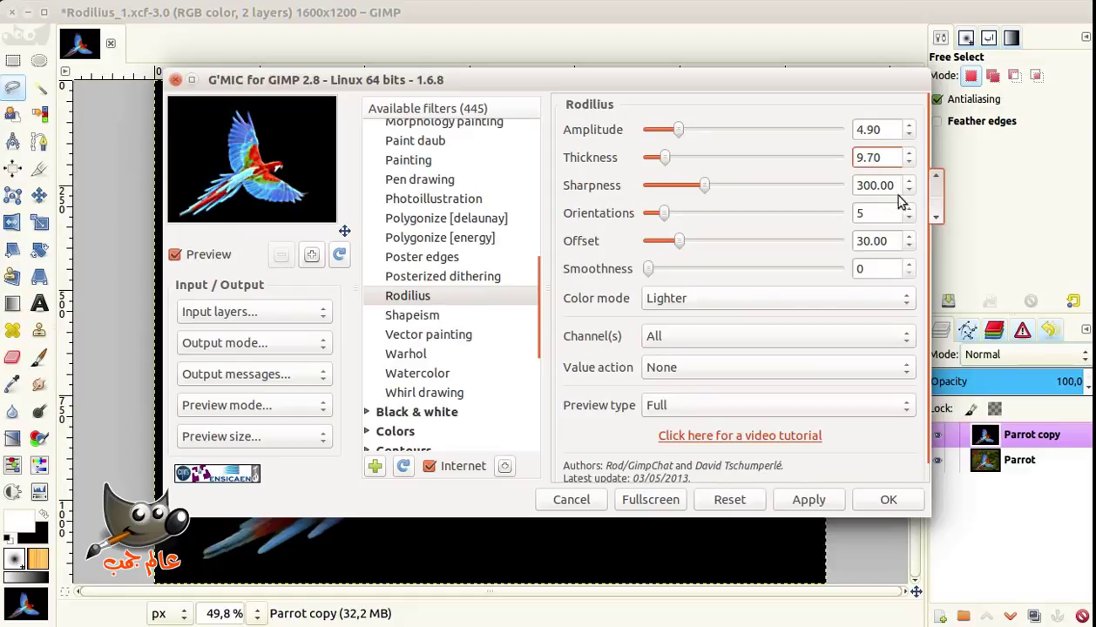
Step: Raise Orientations to 20, zoom the preview on the parrot, and apply Rodilius
scroll(881, 190, "up", 1)
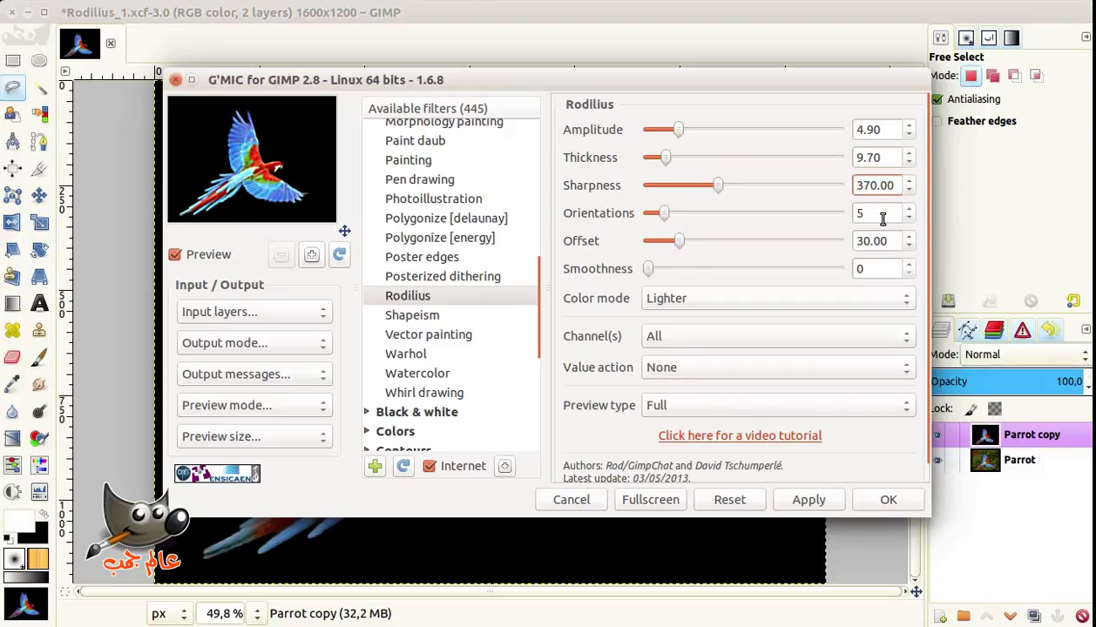
left_click(883, 219)
scroll(883, 218, "up", 1)
scroll(883, 219, "up", 1)
scroll(883, 218, "up", 1)
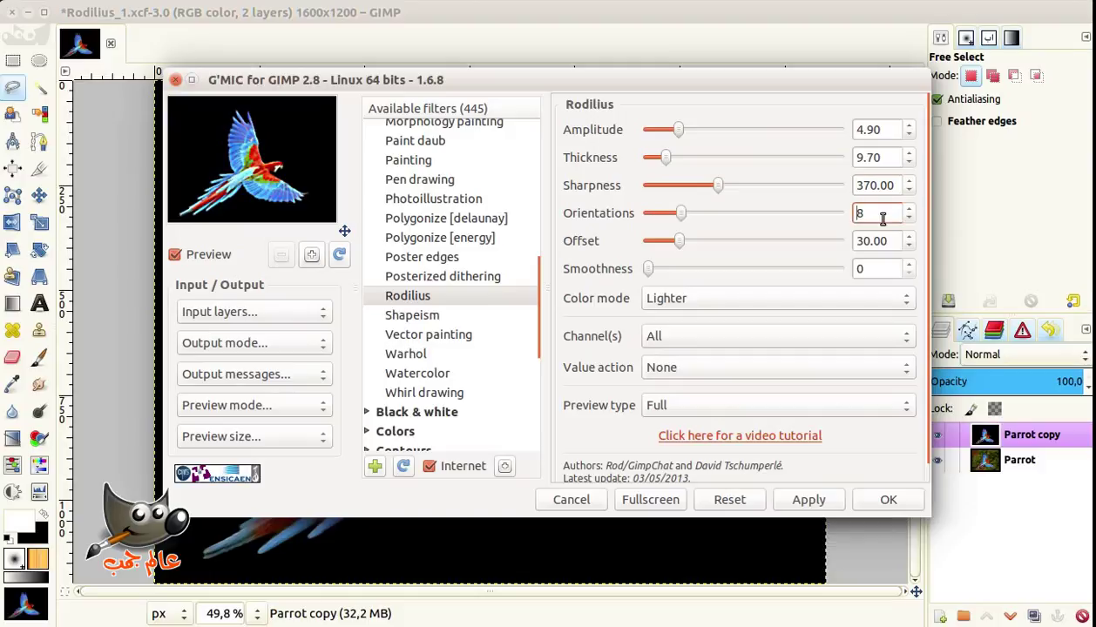
scroll(883, 219, "up", 2)
scroll(883, 219, "up", 2)
scroll(882, 219, "up", 2)
scroll(883, 218, "up", 1)
scroll(882, 219, "up", 1)
scroll(883, 218, "up", 2)
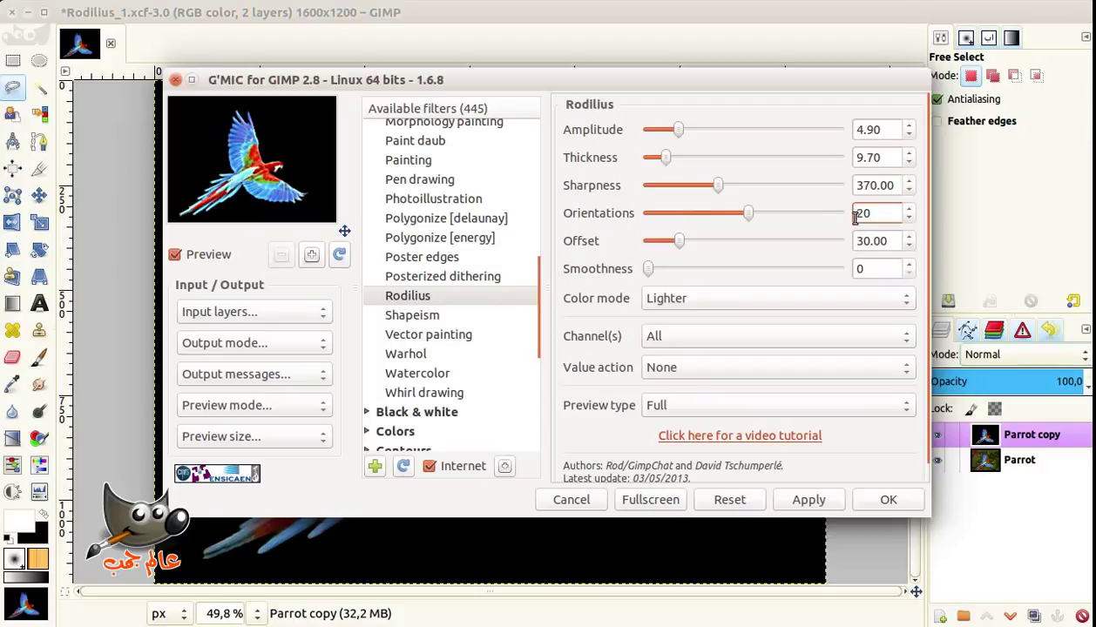
left_click(314, 257)
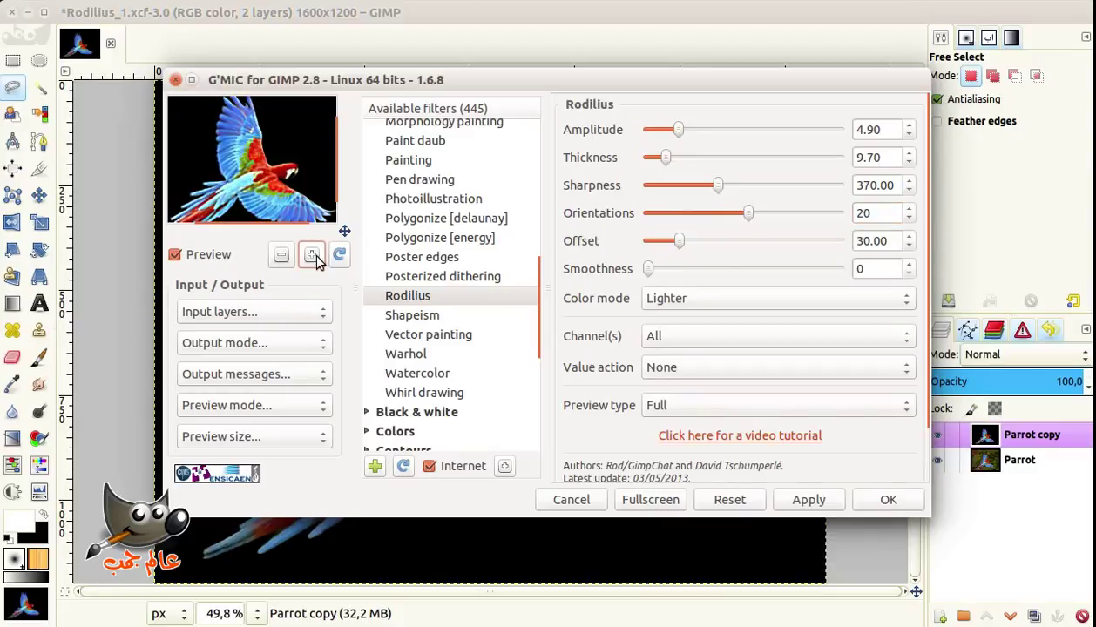
left_click(886, 500)
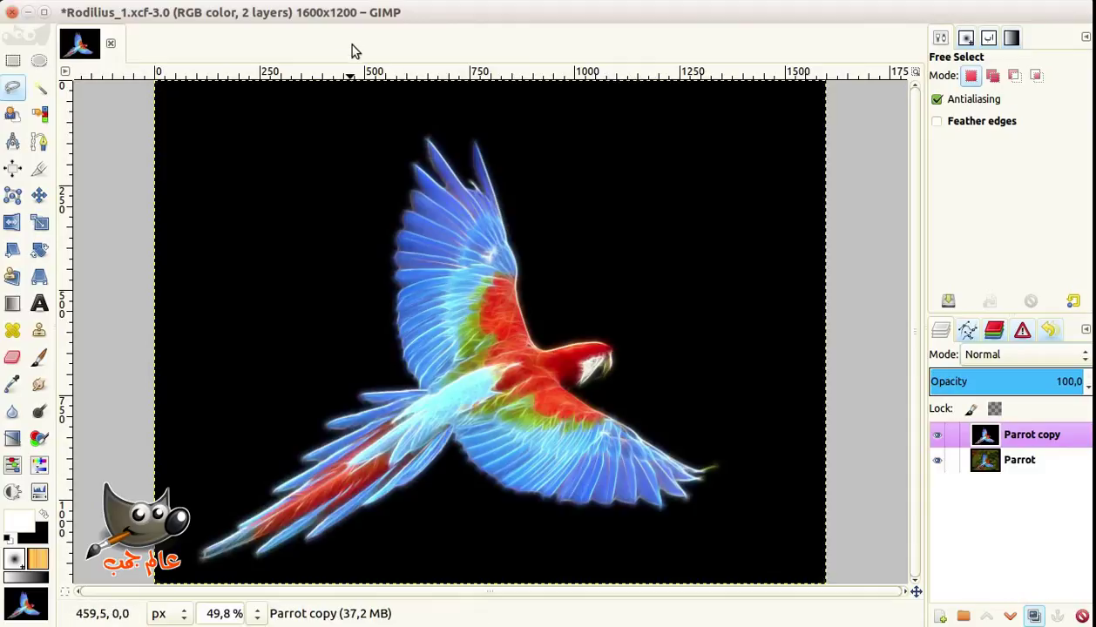
Step: Apply G'MIC Graphic boost to the Parrot copy layer to sharpen the glowing lines
mouse_move(352, 13)
left_click(389, 12)
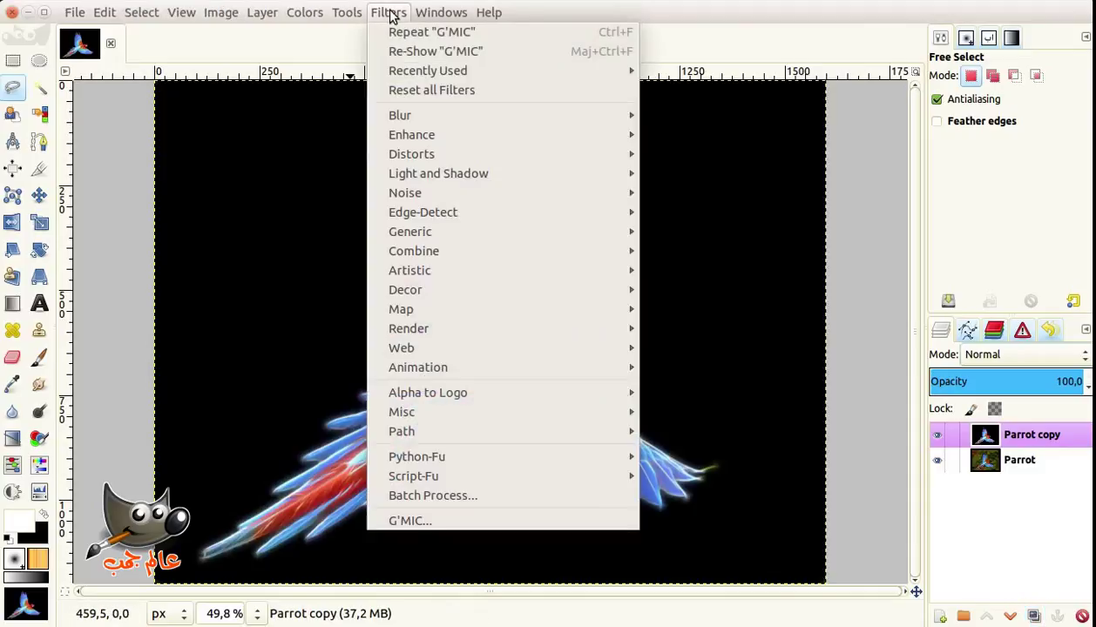
left_click(410, 52)
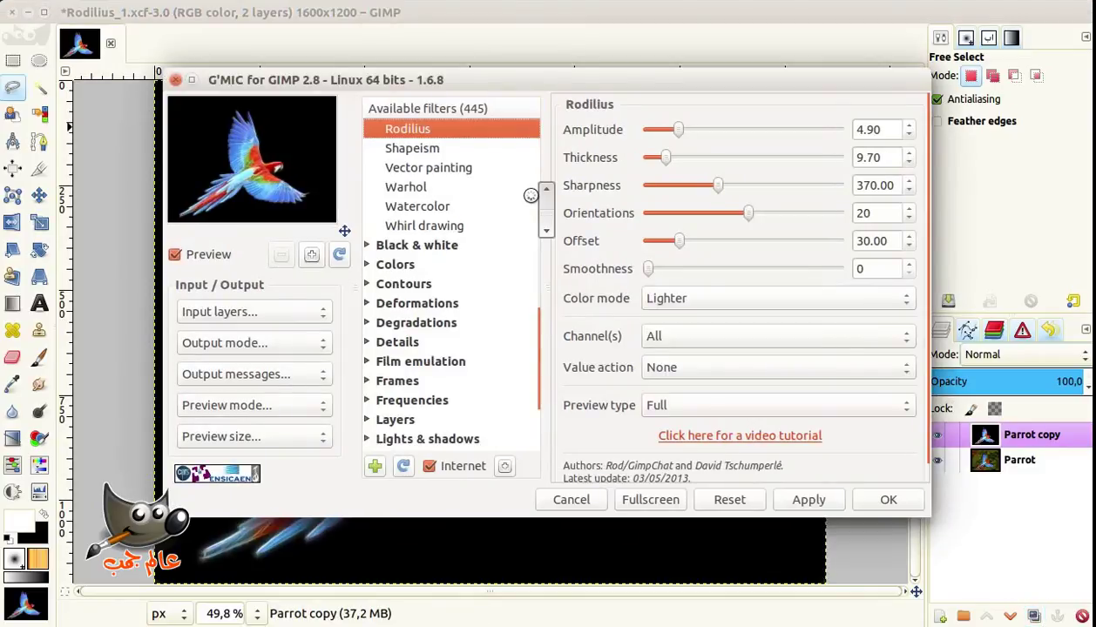
left_click_drag(546, 218, 549, 118)
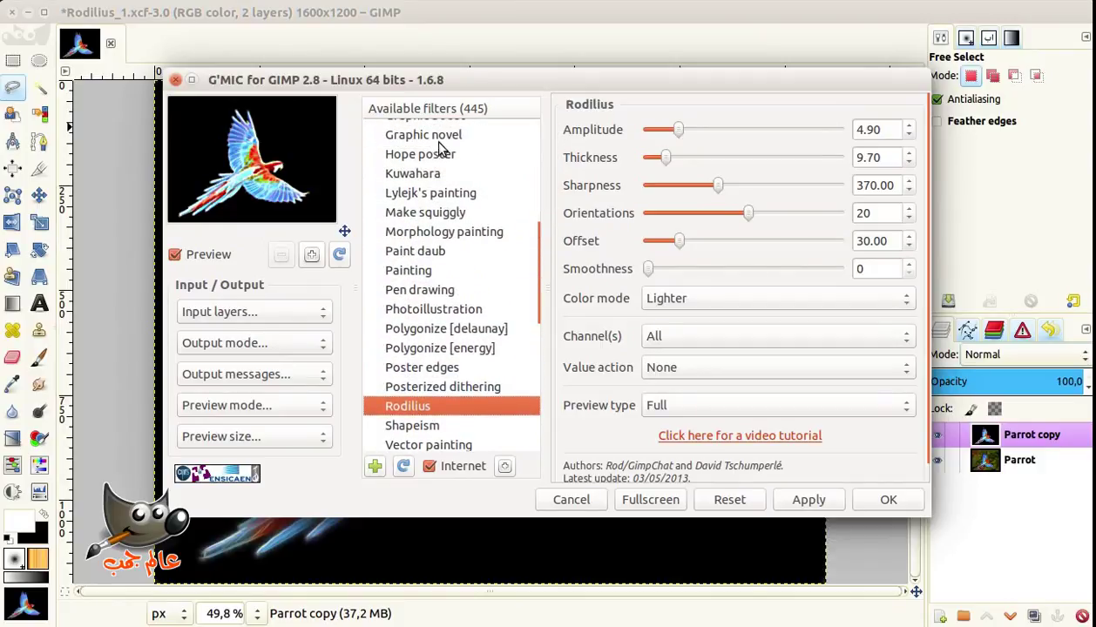
scroll(455, 181, "up", 1)
left_click(423, 160)
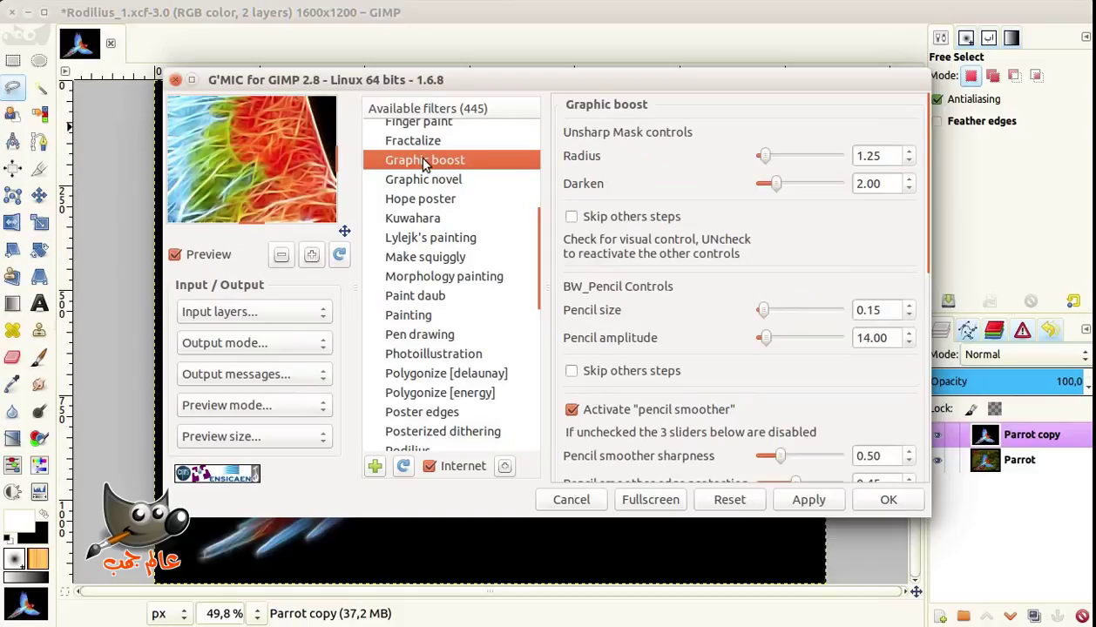
left_click(863, 502)
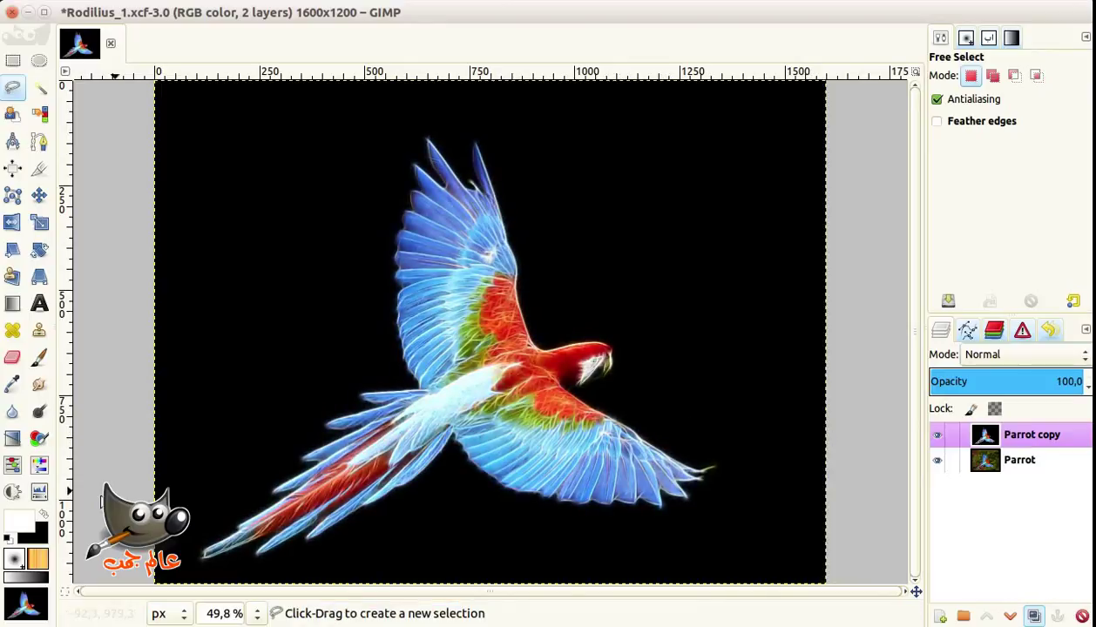
left_click(39, 492)
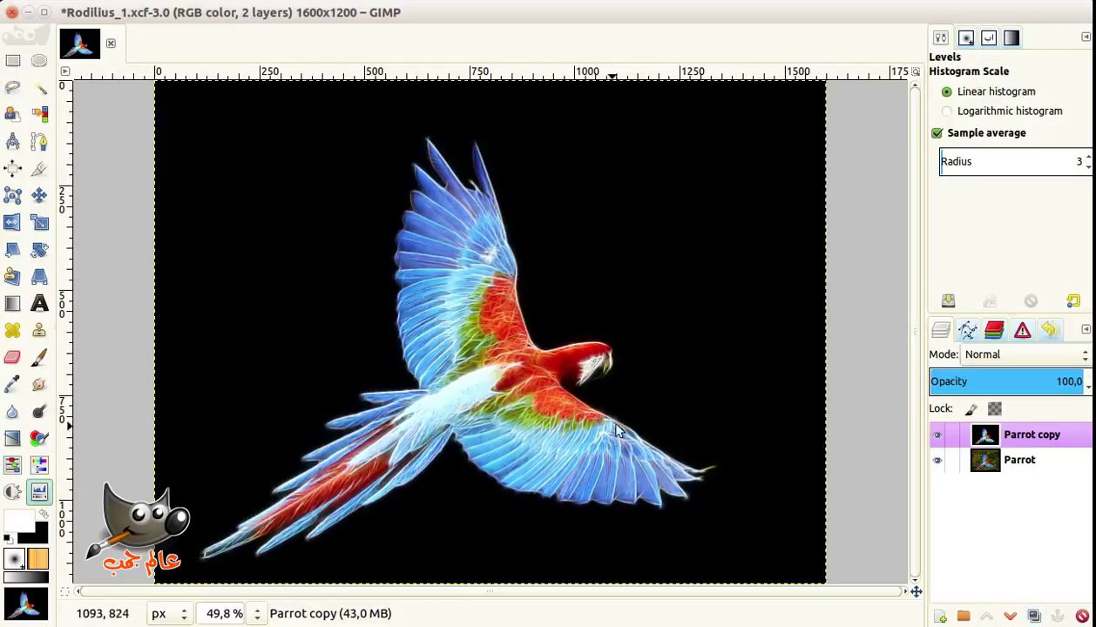
Step: Apply Levels to the parrot layer with the midtone gamma at 0.48
left_click(643, 409)
left_click_drag(622, 41, 741, 78)
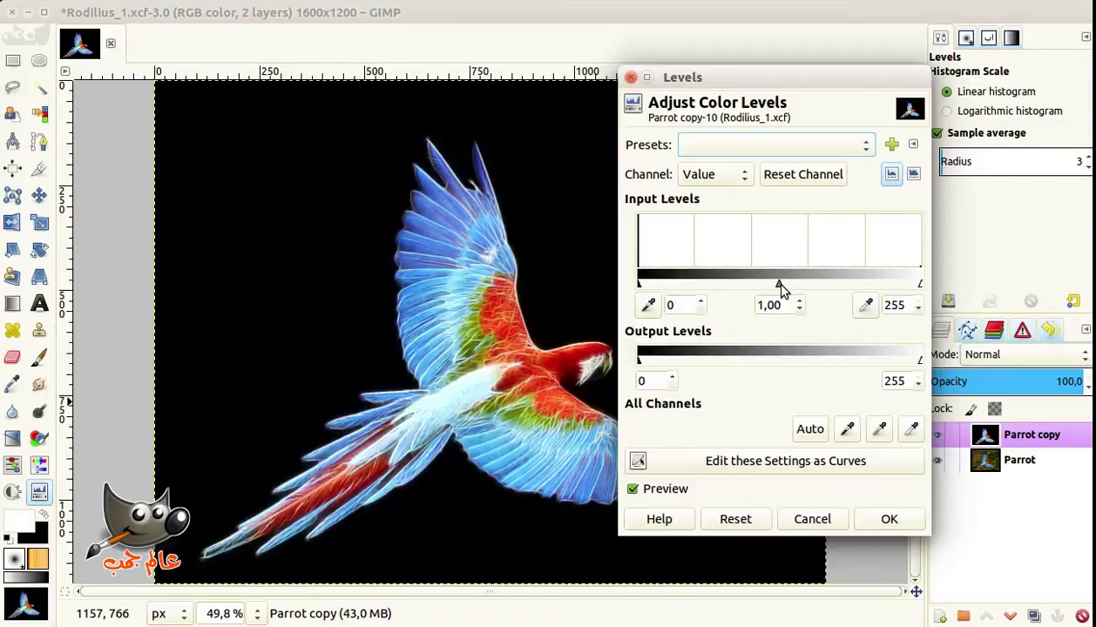
left_click_drag(780, 284, 828, 284)
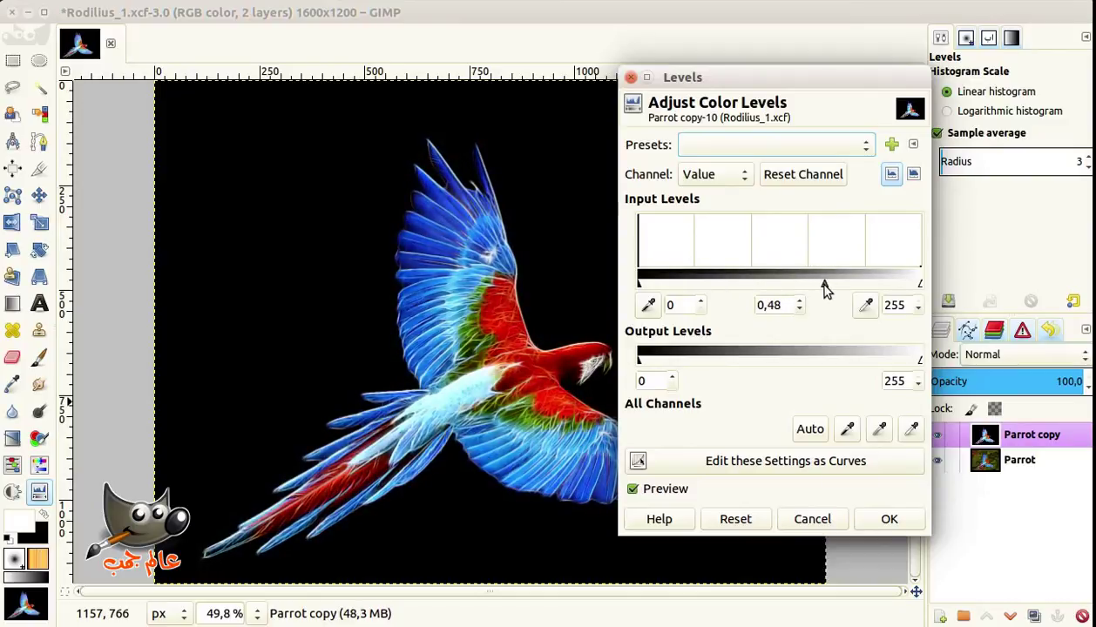
left_click(876, 520)
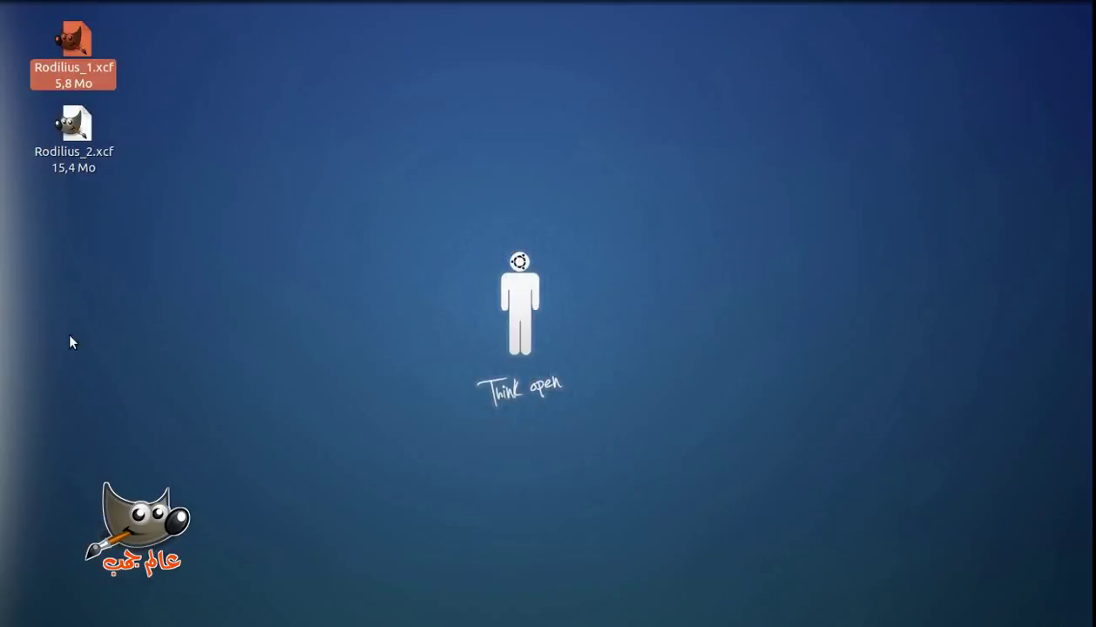
Step: Open Rodilius_2.xcf to load the 2880x1800 jaguar photo in GIMP
double_click(79, 154)
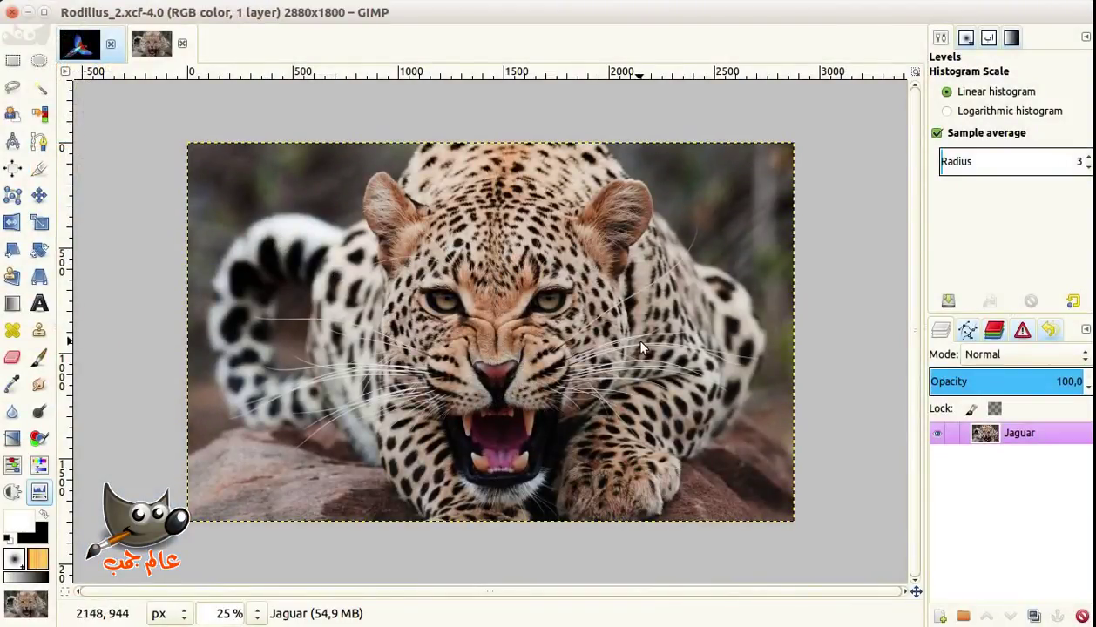
Step: Duplicate the Jaguar layer twice, select Jaguar copy, and hide Jaguar copy #1
left_click(1031, 435)
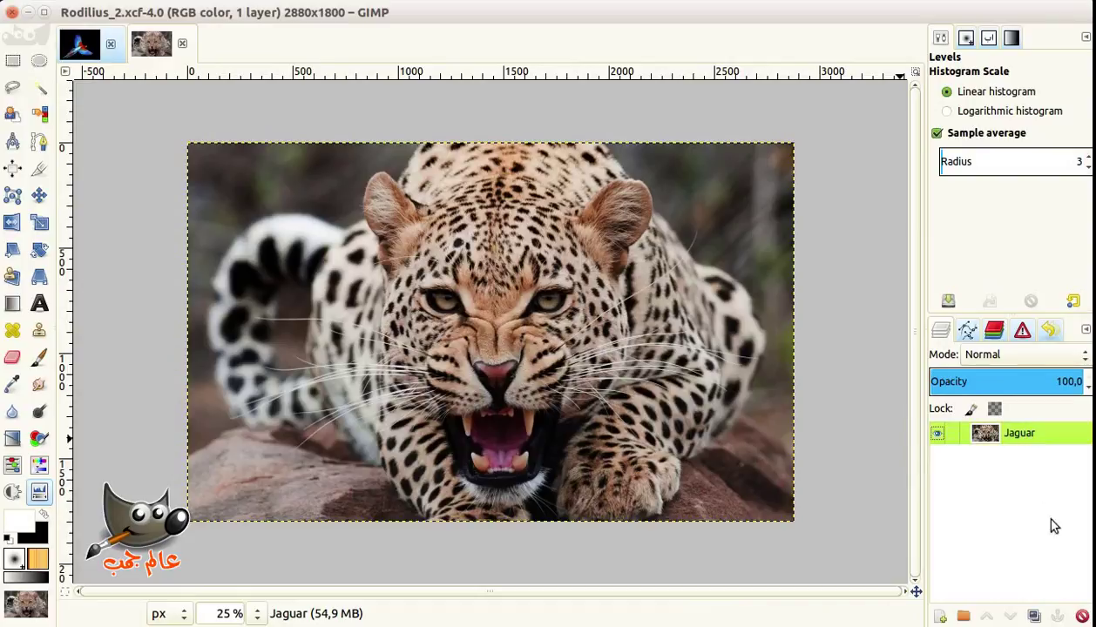
left_click(1034, 616)
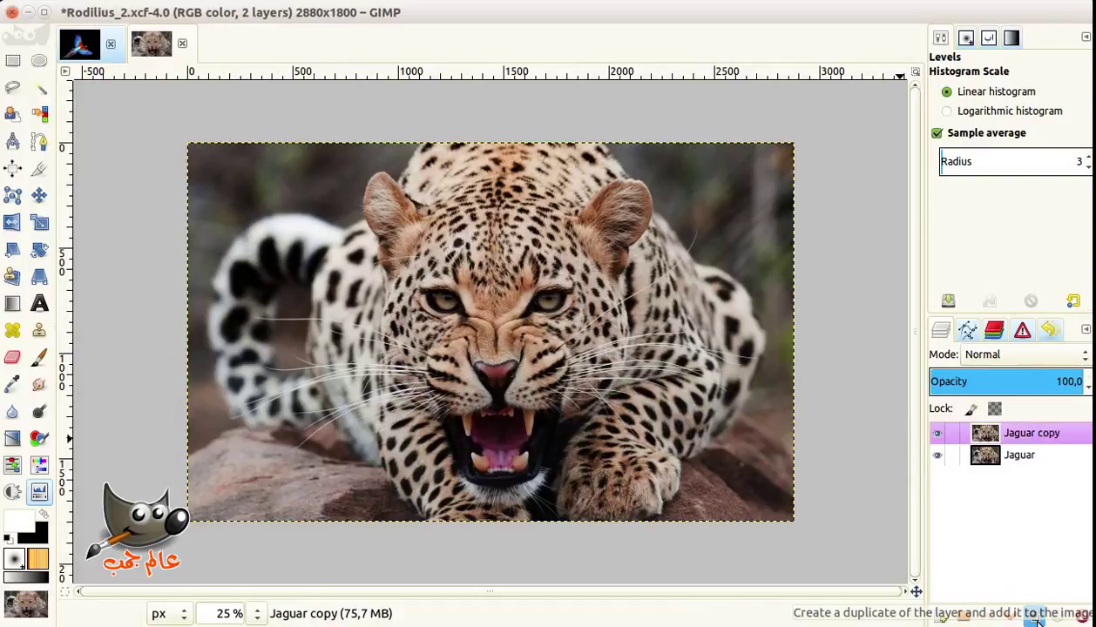
left_click(1035, 616)
left_click(982, 455)
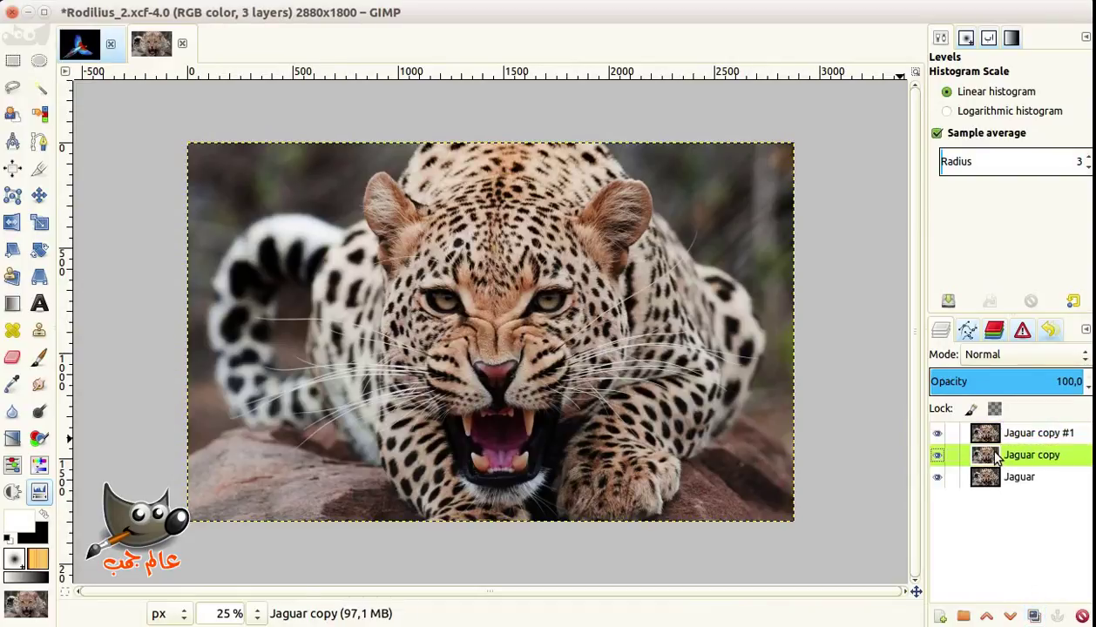
left_click(937, 434)
Step: Run G'MIC Rodilius on the Jaguar copy layer with Amplitude raised to 6.70
left_click(376, 13)
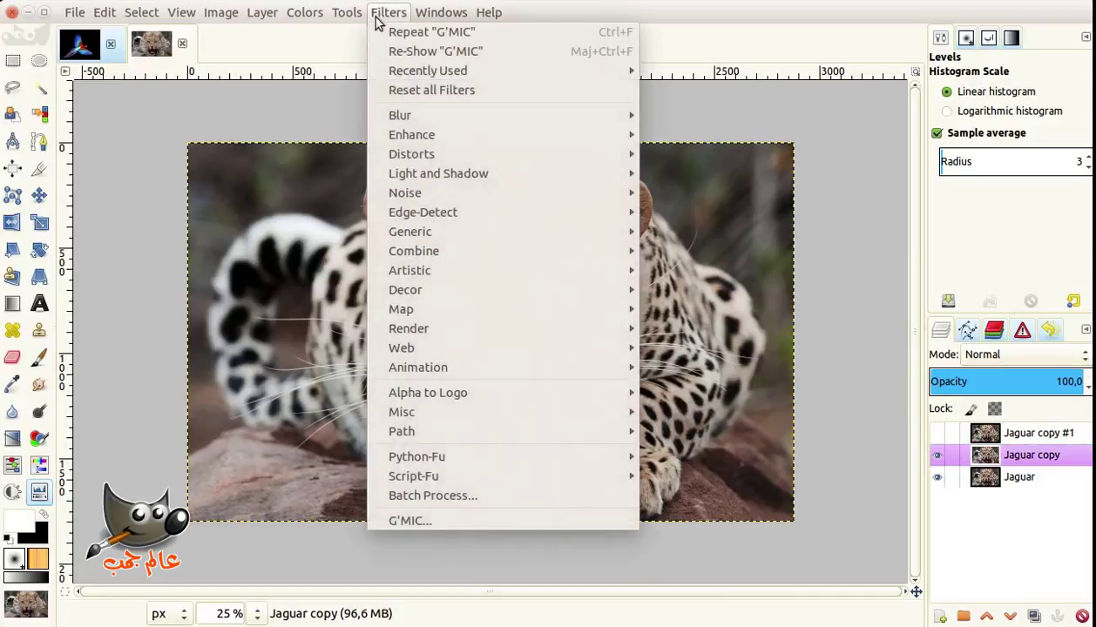
left_click(392, 46)
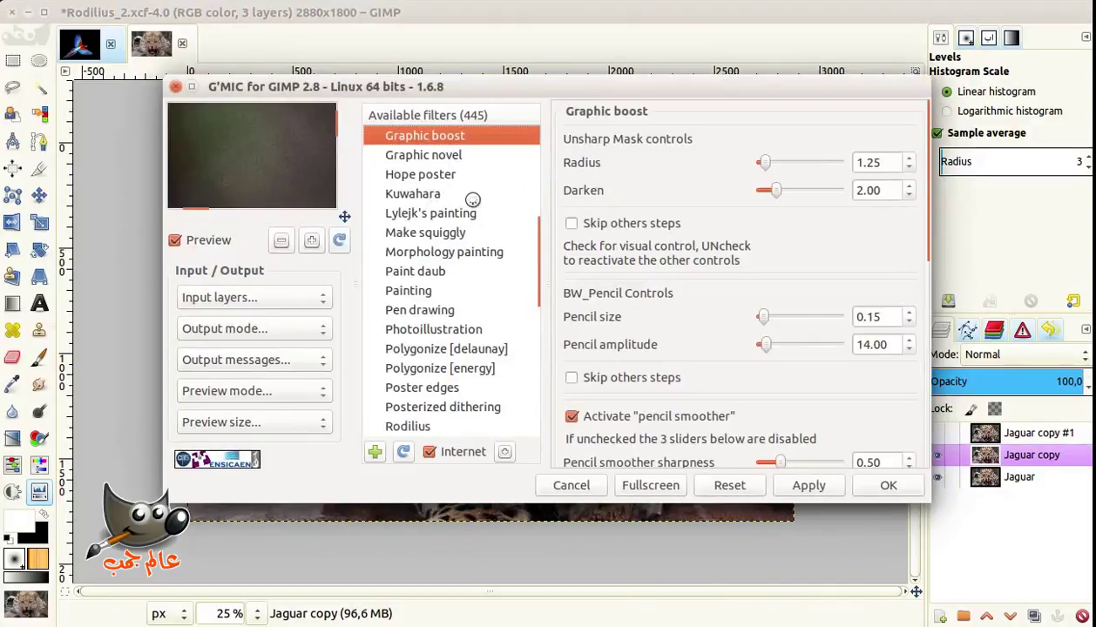
scroll(475, 203, "down", 3)
scroll(473, 203, "down", 2)
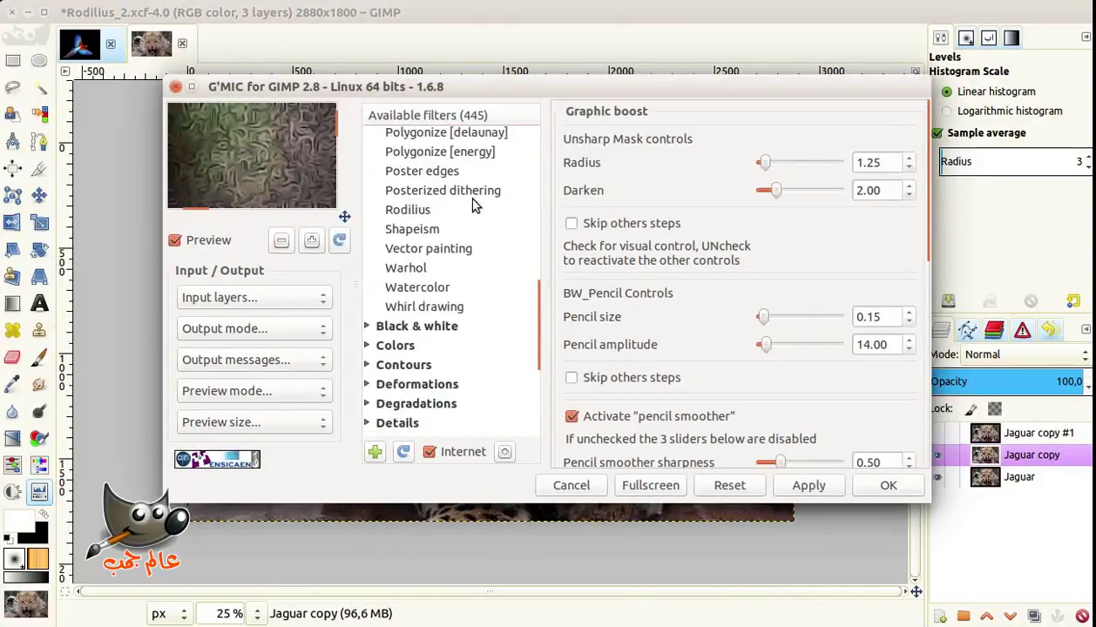
left_click(409, 211)
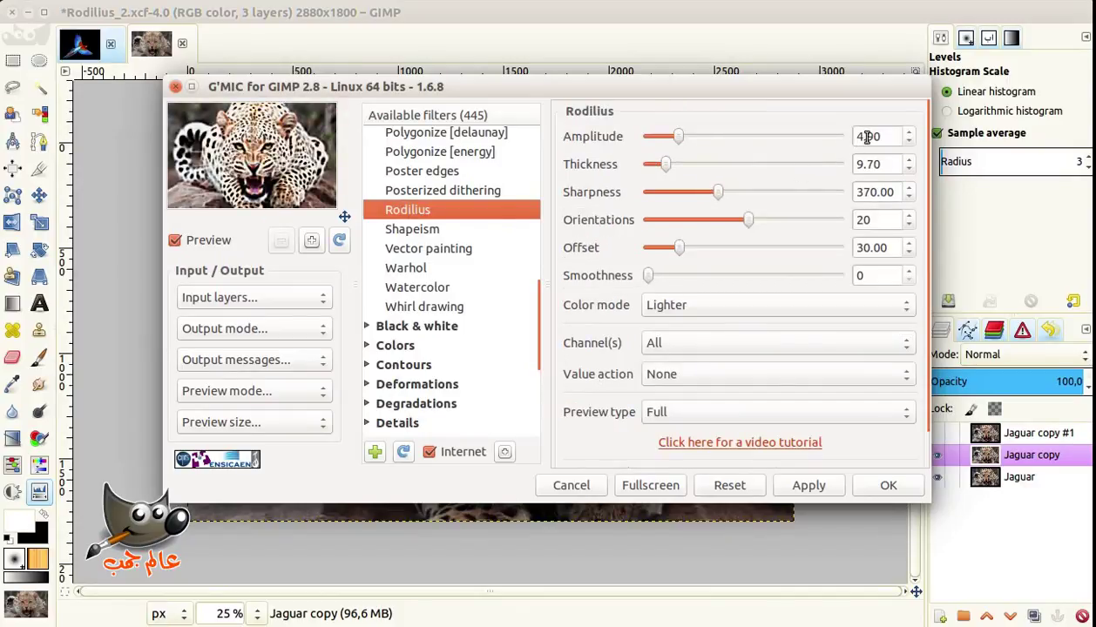
scroll(867, 137, "up", 6)
scroll(876, 136, "up", 3)
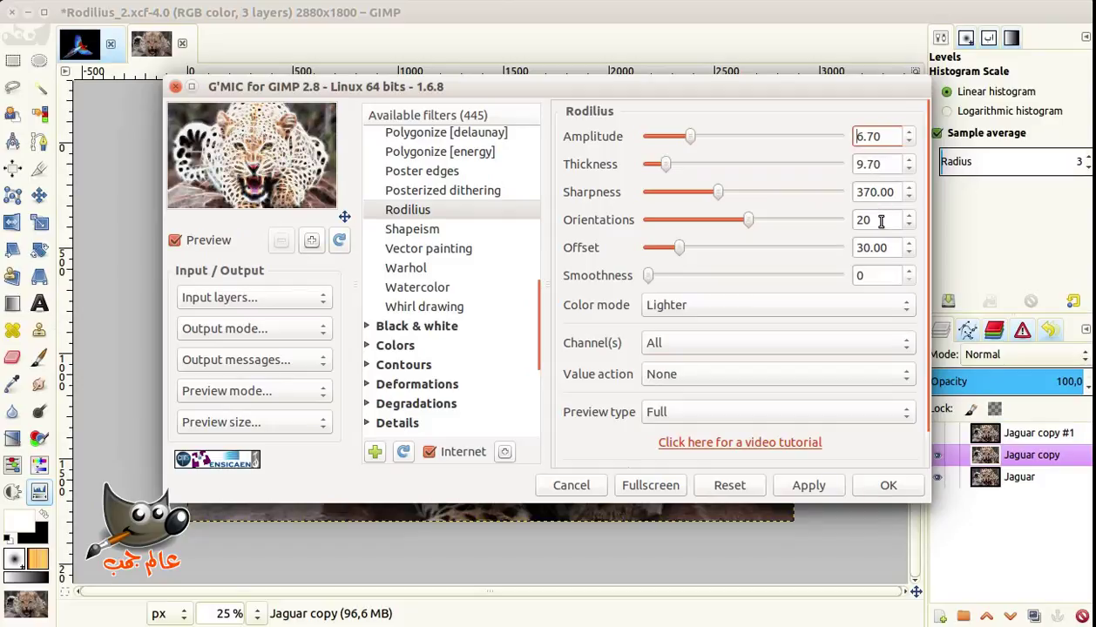
left_click(867, 490)
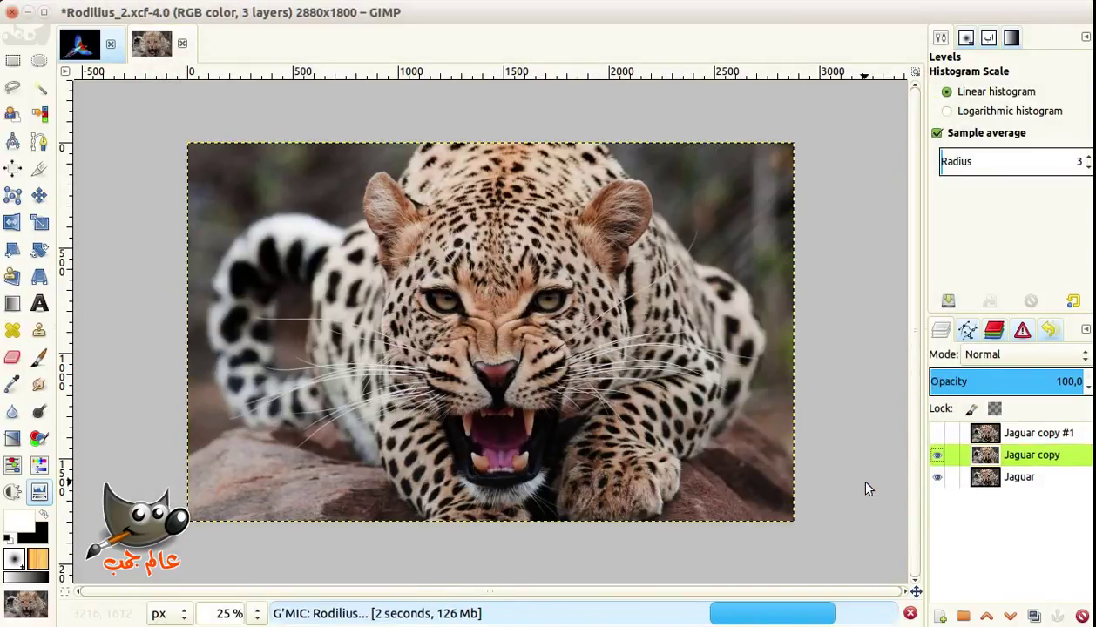
Step: Zoom in to inspect the jaguar rendered as glowing Rodilius lines, then open the Filters menu
key("shift+ctrl+j")
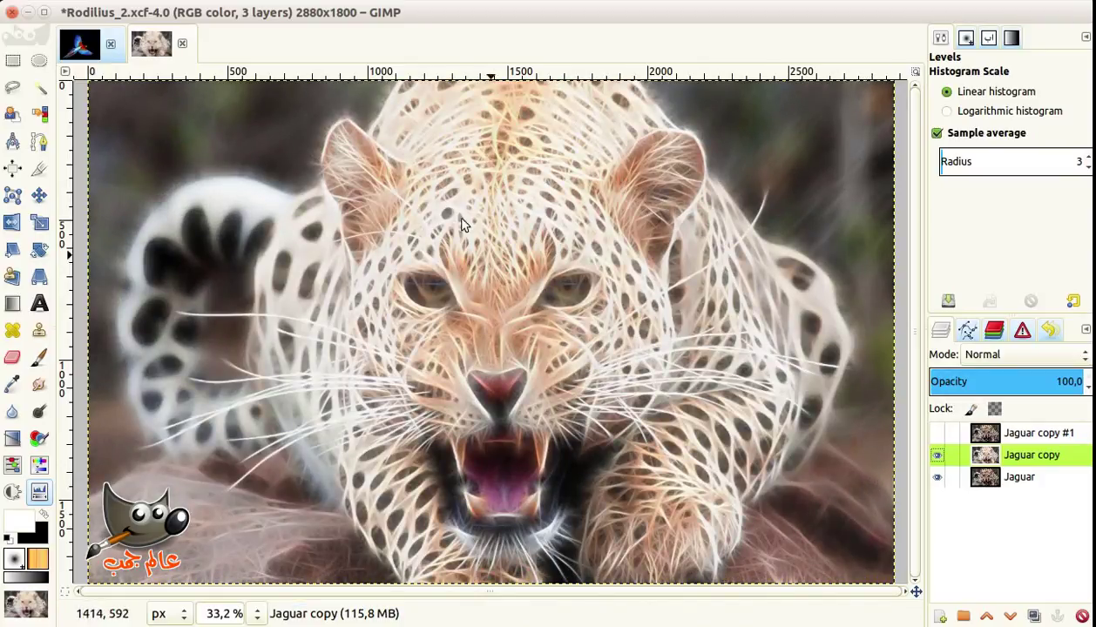
left_click(386, 14)
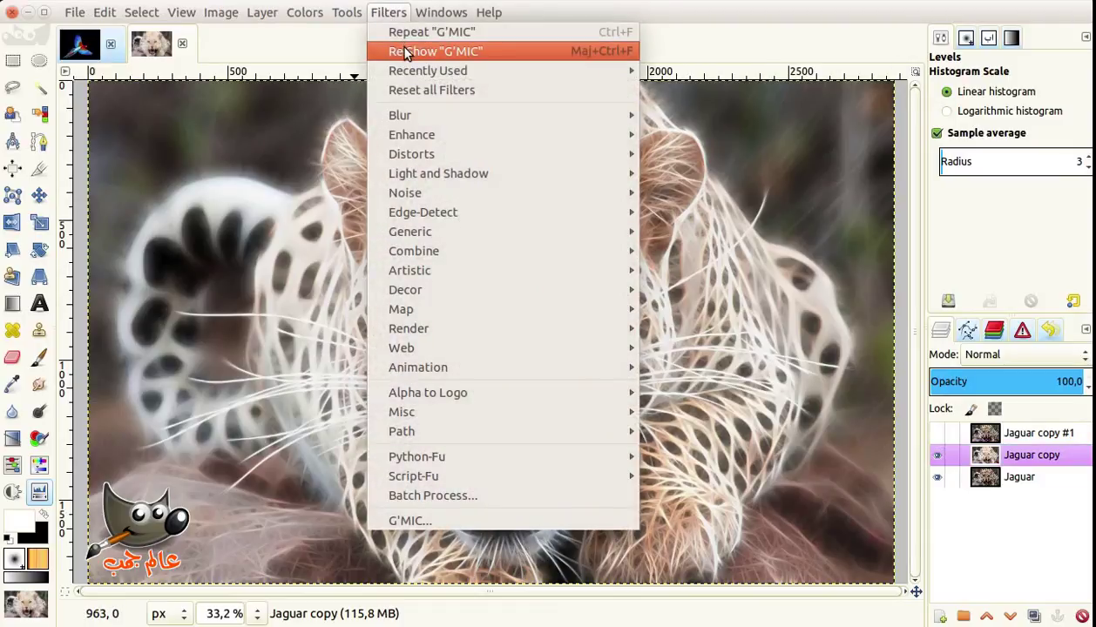
Step: Apply G'MIC Freaky details (amplitude 2, scale 10, iterations 1) to the Jaguar copy layer
left_click(394, 51)
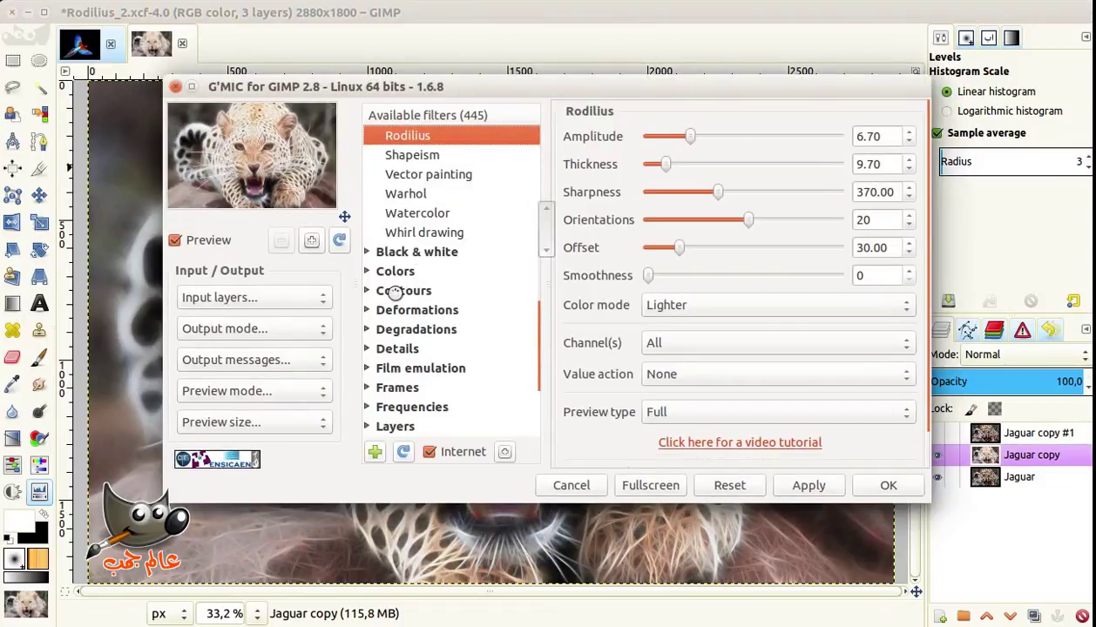
left_click(367, 349)
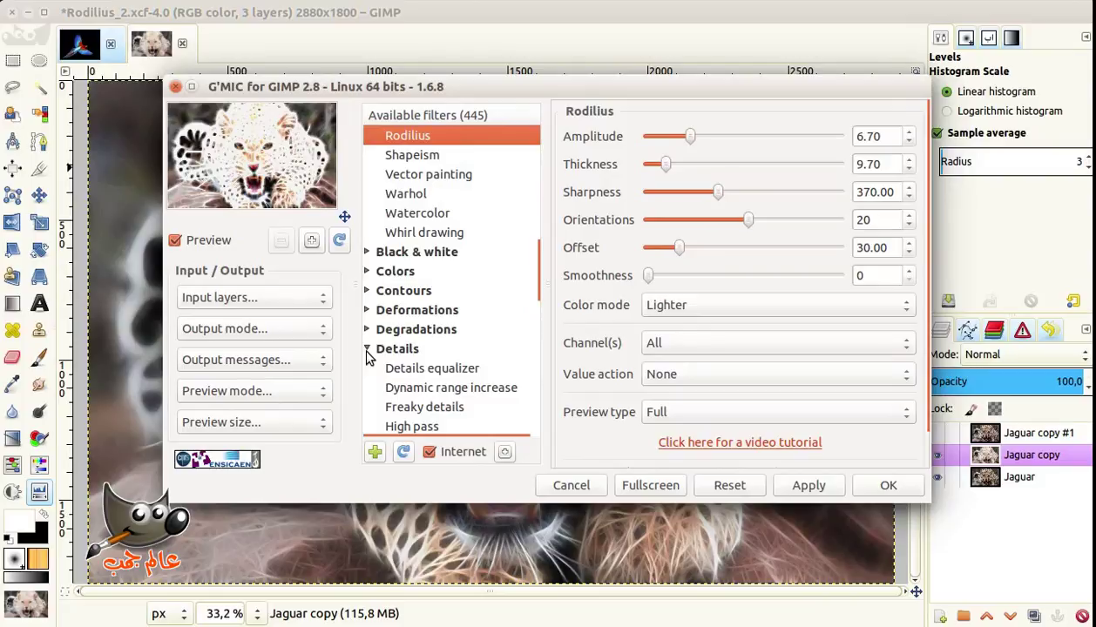
left_click(401, 409)
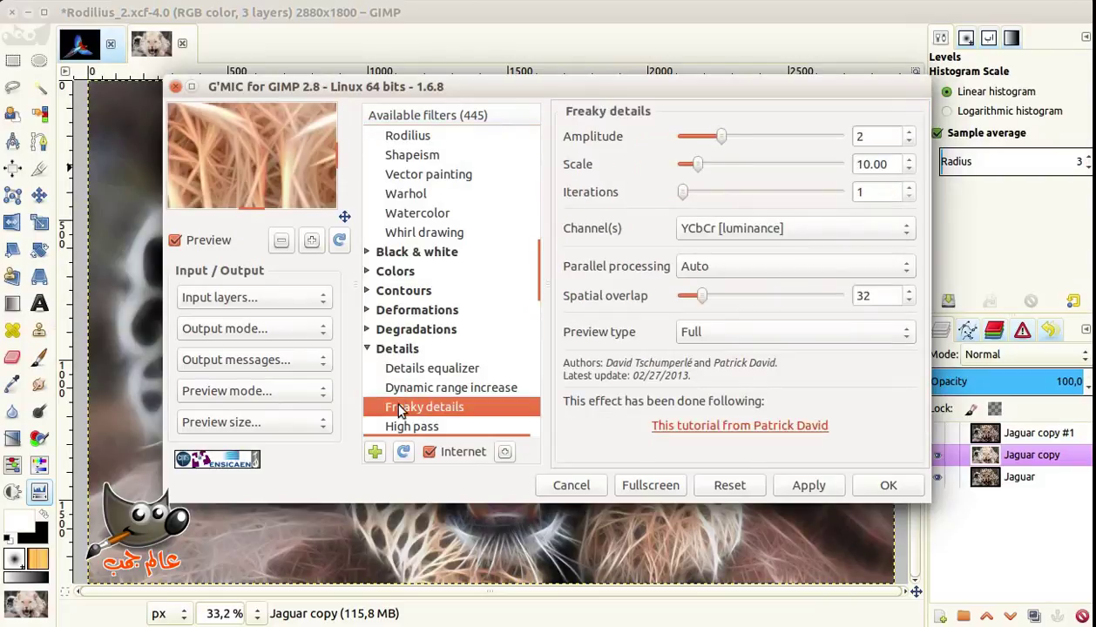
left_click(872, 486)
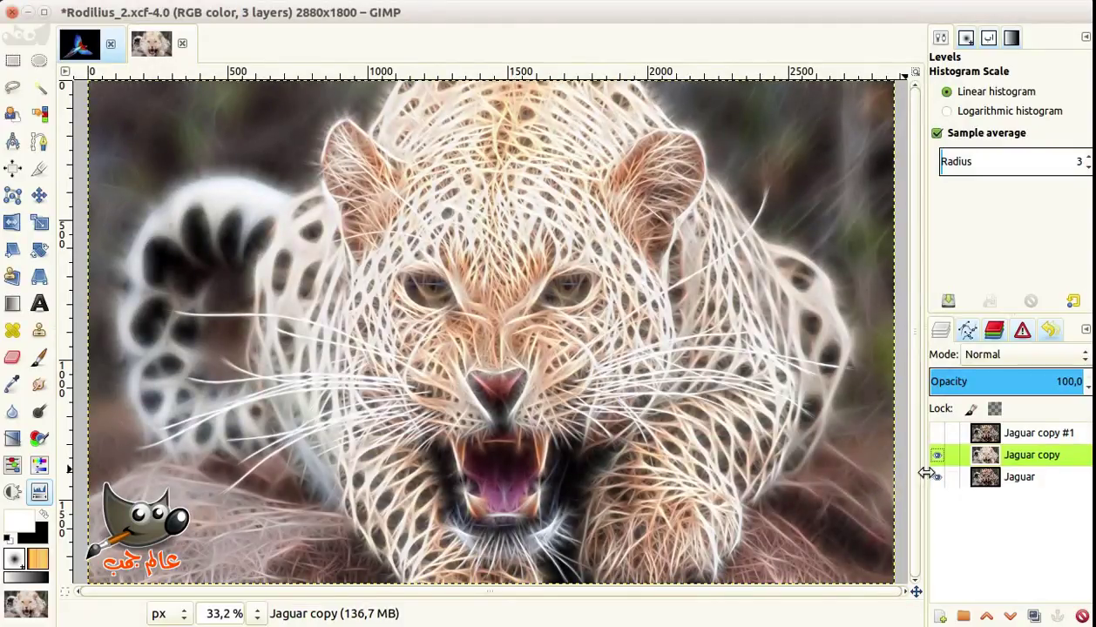
Step: Desaturate the fractal Jaguar copy layer by Luminosity, then select the Jaguar copy #1 layer
left_click(12, 438)
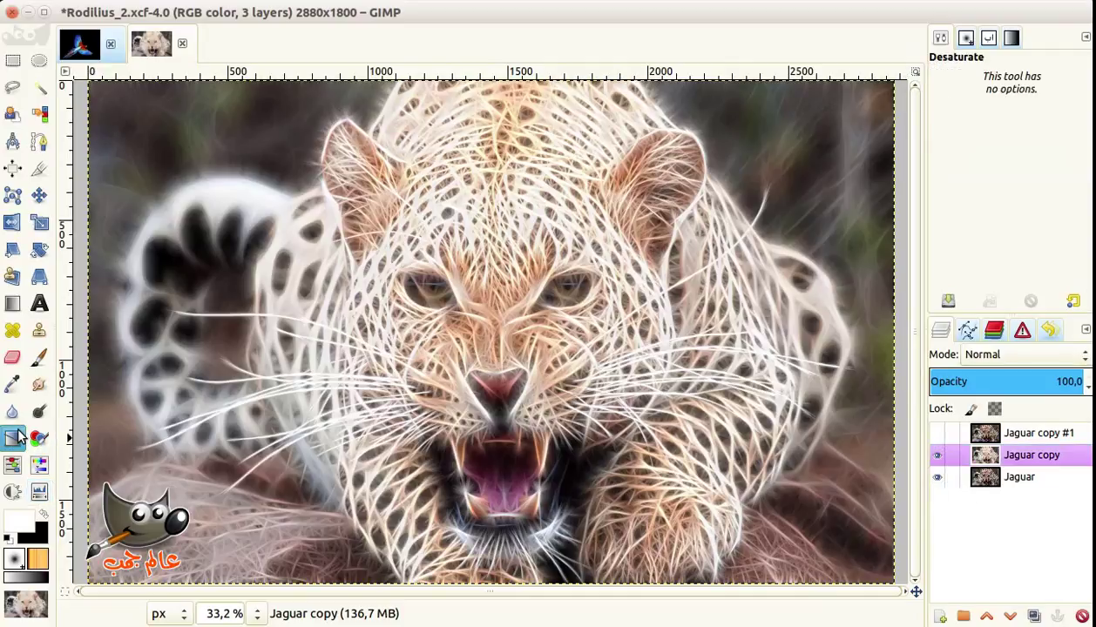
left_click(355, 324)
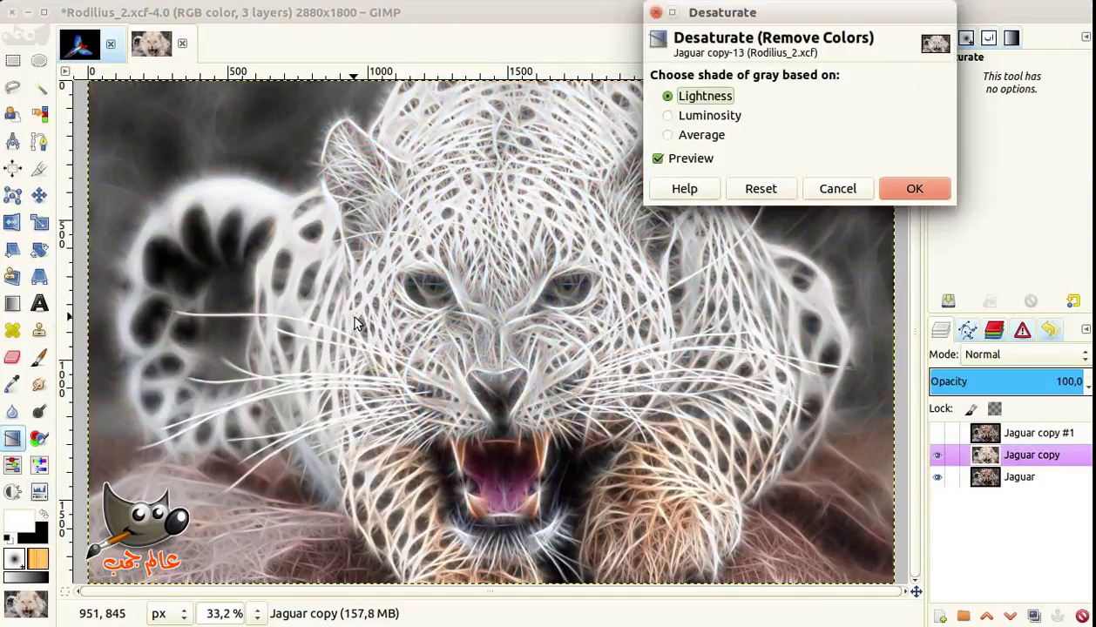
left_click(724, 120)
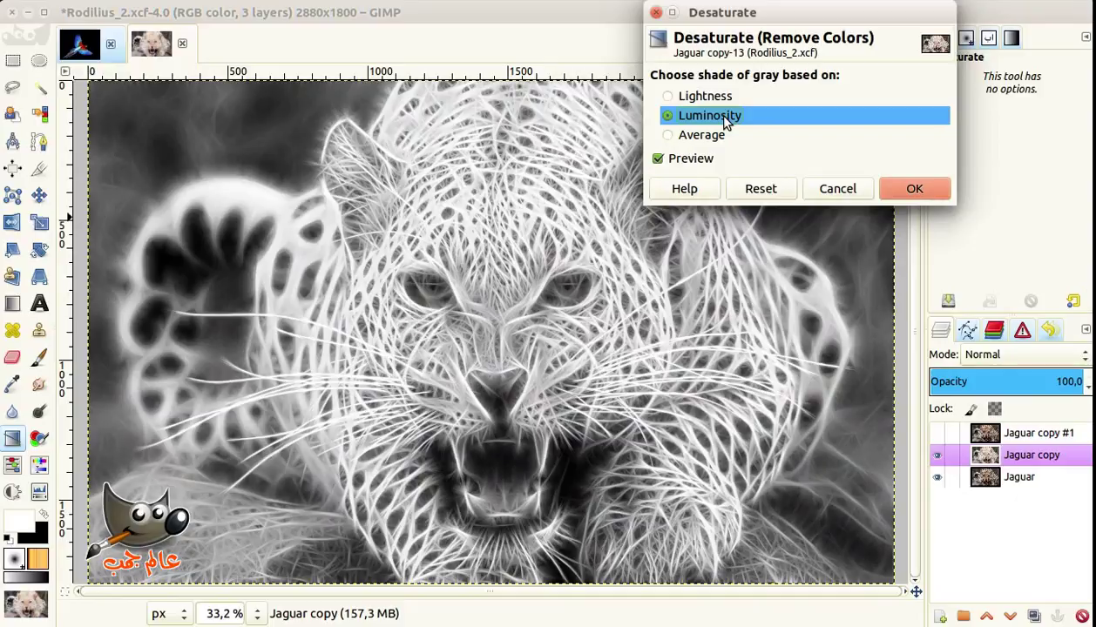
left_click(906, 190)
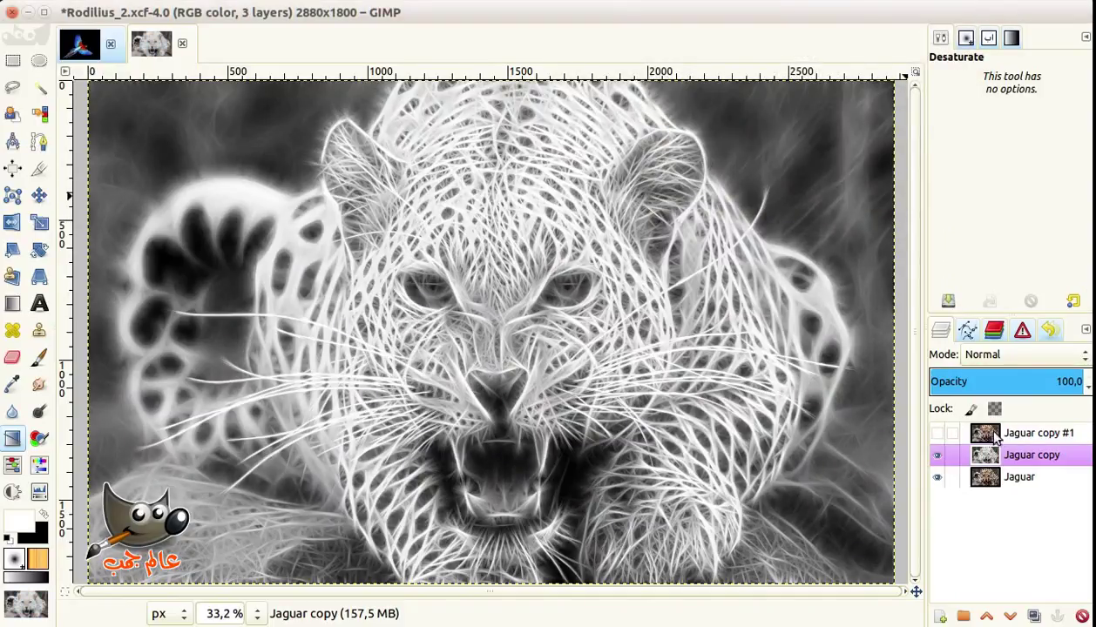
left_click(933, 436)
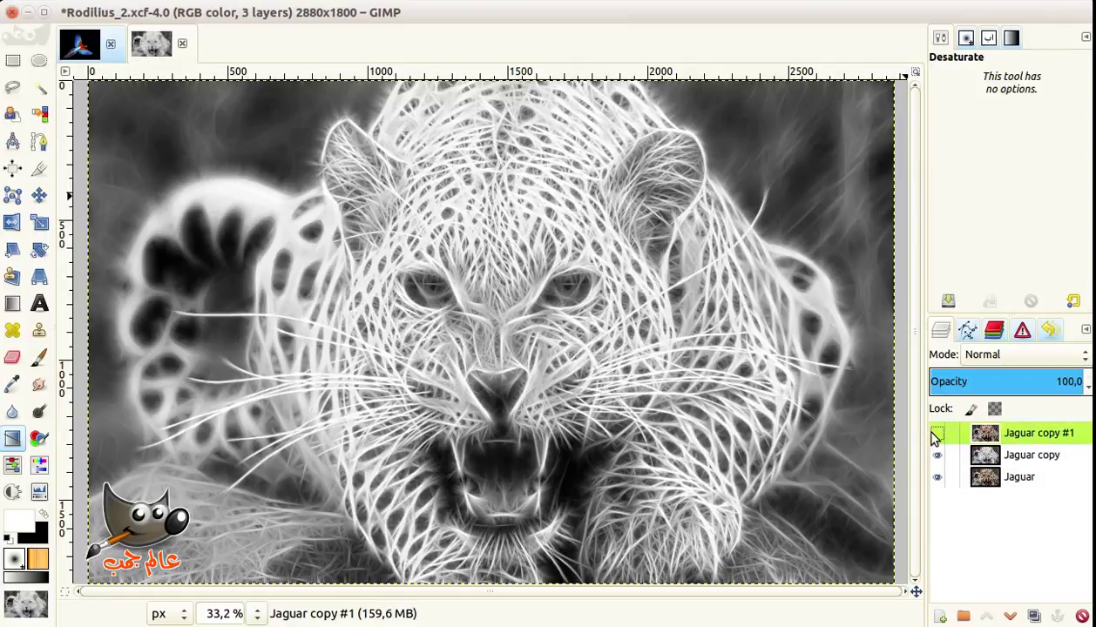
Step: Make Jaguar copy #1 visible and add a black (full transparency) layer mask
left_click(937, 434)
right_click(994, 437)
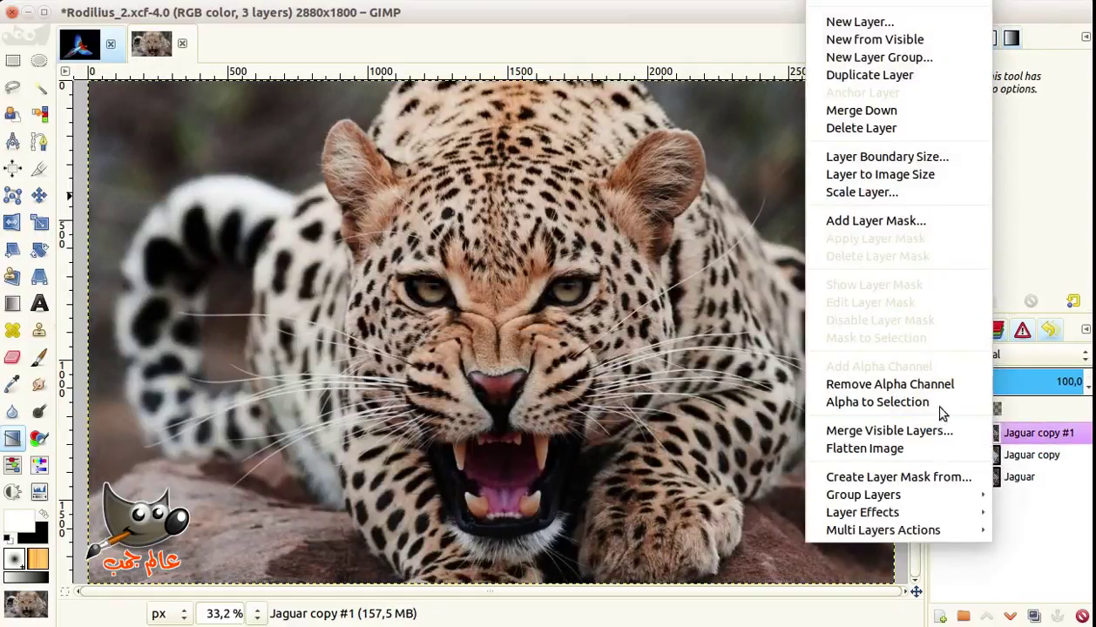
left_click(845, 224)
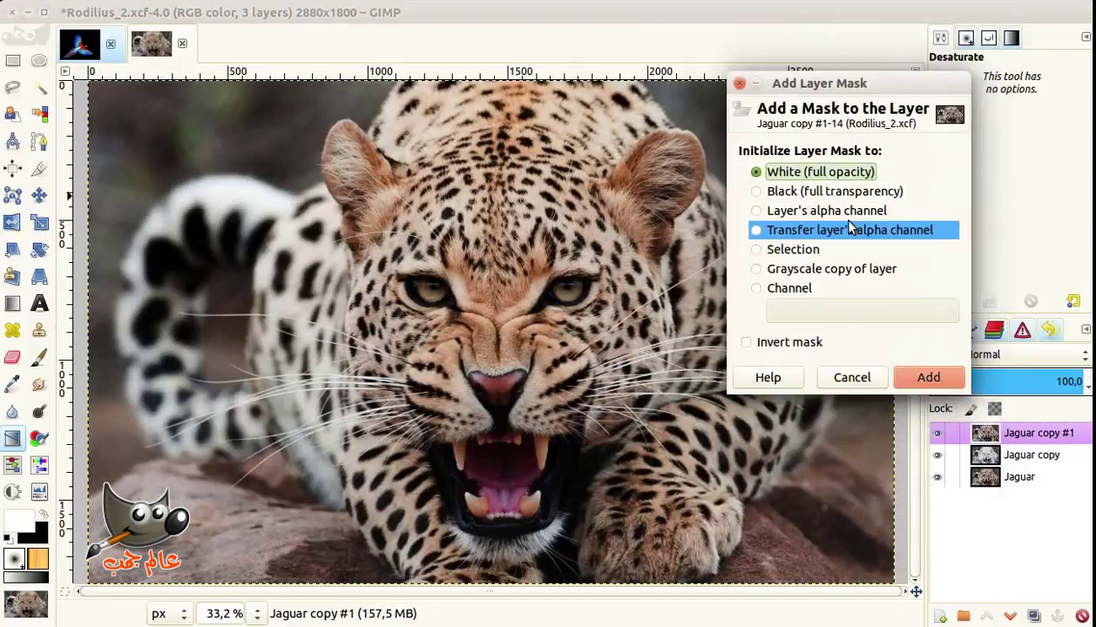
left_click(788, 192)
left_click(915, 380)
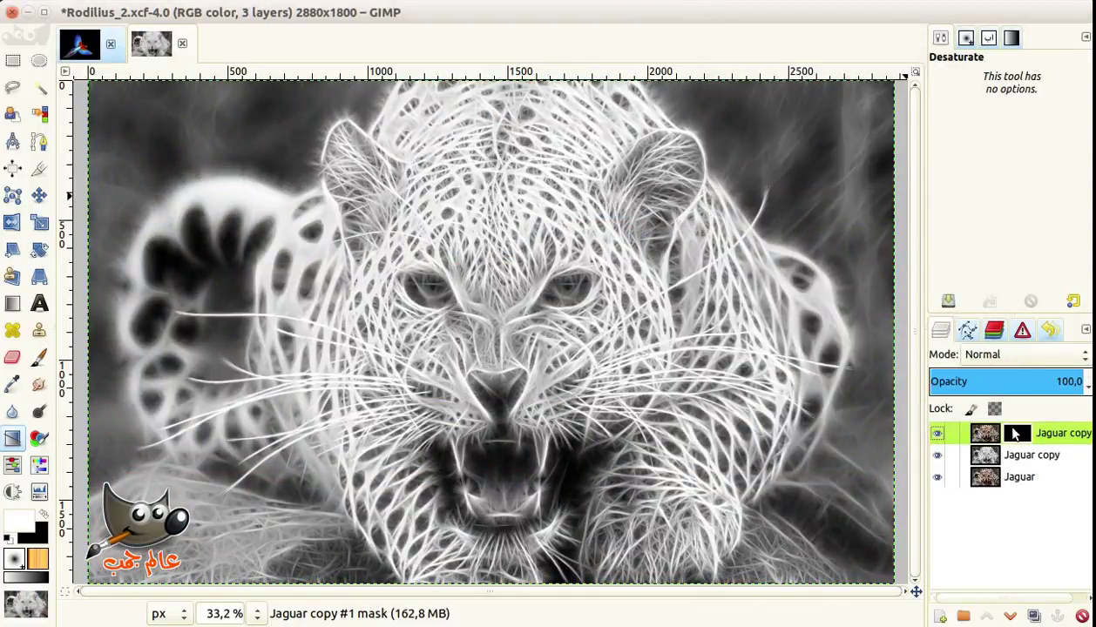
Step: Disable Jaguar copy #1's layer mask so the full-colour jaguar photo shows
right_click(984, 438)
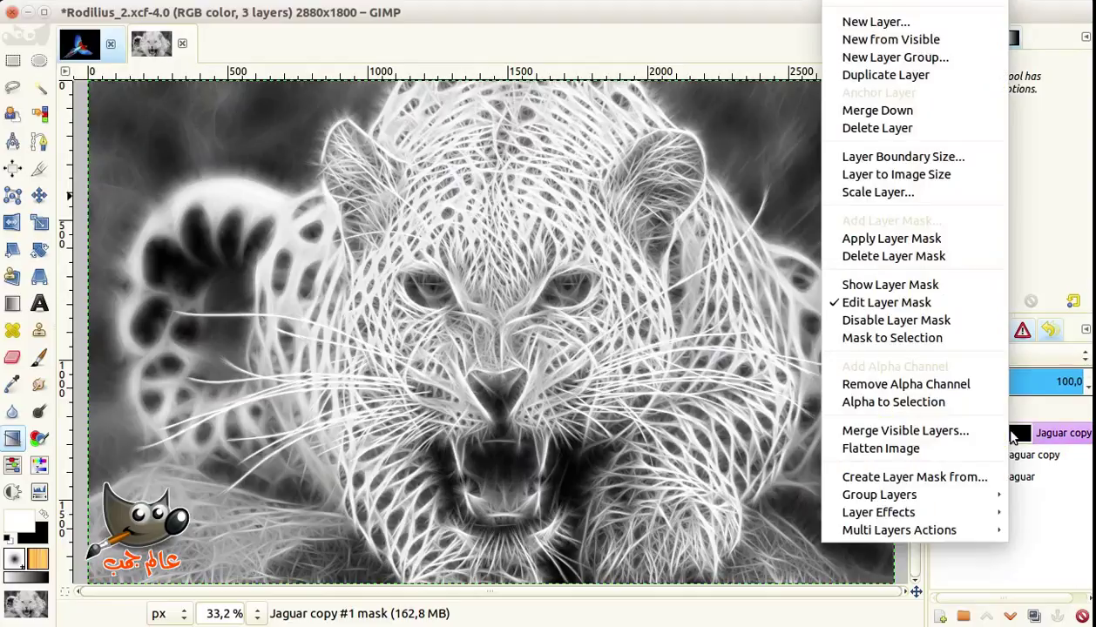
left_click(890, 323)
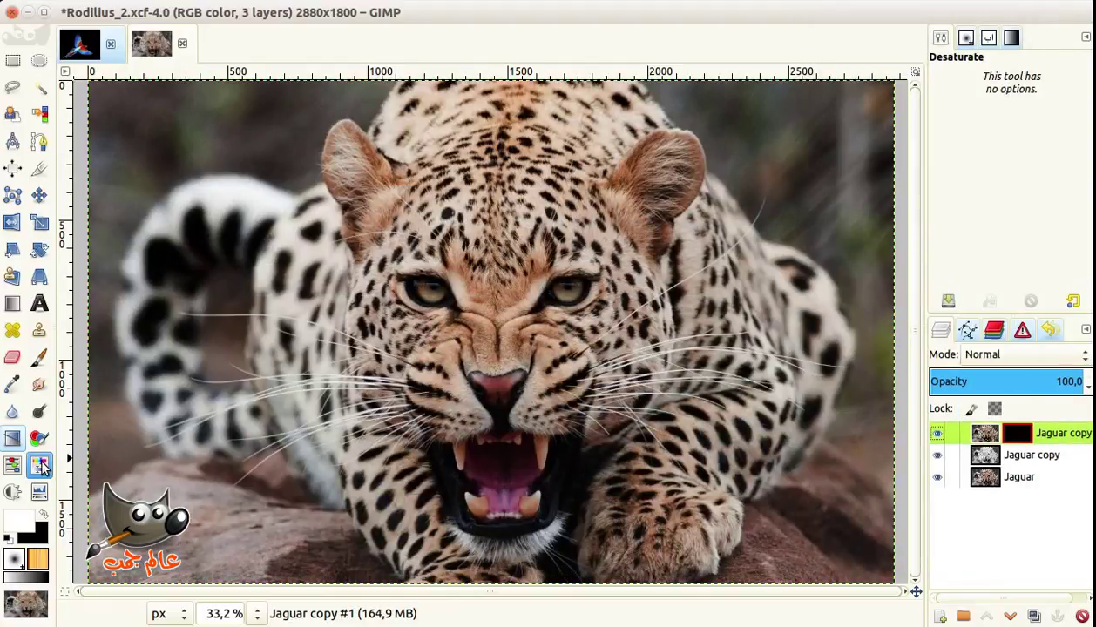
key("shift+u")
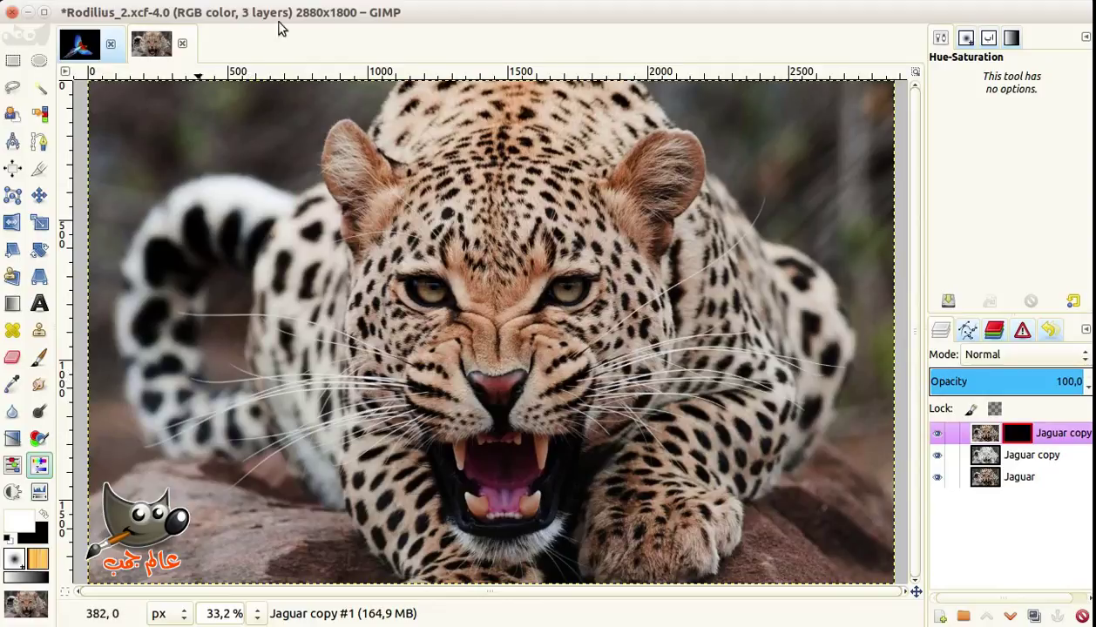
Step: Colorize Jaguar copy #1 cyan (hue 180, saturation 72, lightness -4) and re-enable its mask
left_click(310, 13)
left_click(315, 69)
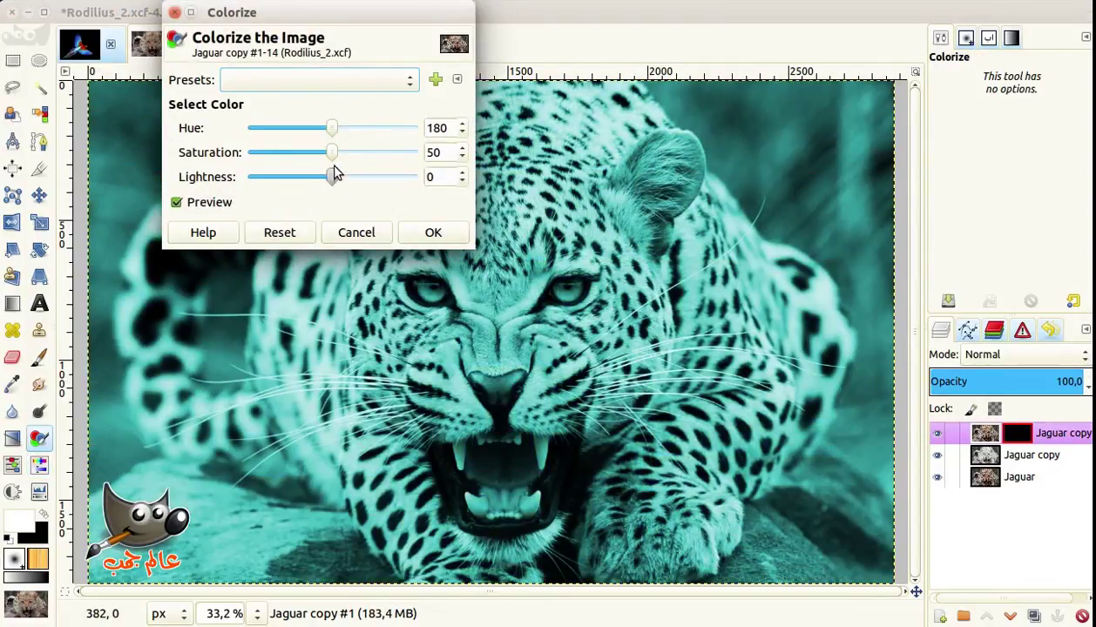
mouse_move(333, 153)
left_mouse_down()
mouse_move(366, 160)
mouse_move(330, 179)
left_mouse_up()
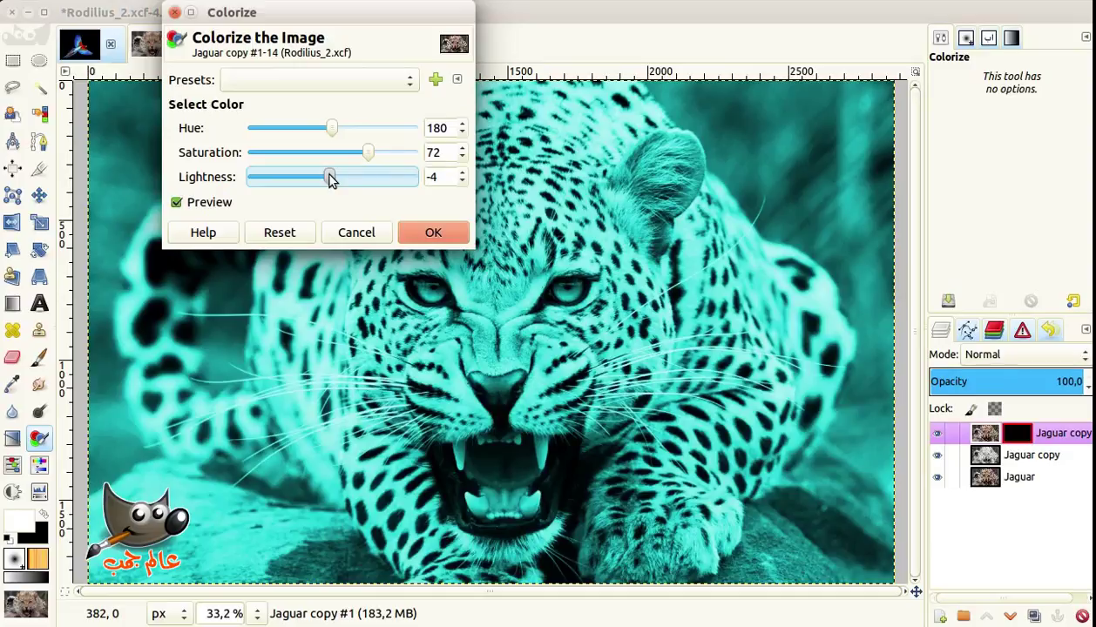
left_click(428, 233)
right_click(1013, 440)
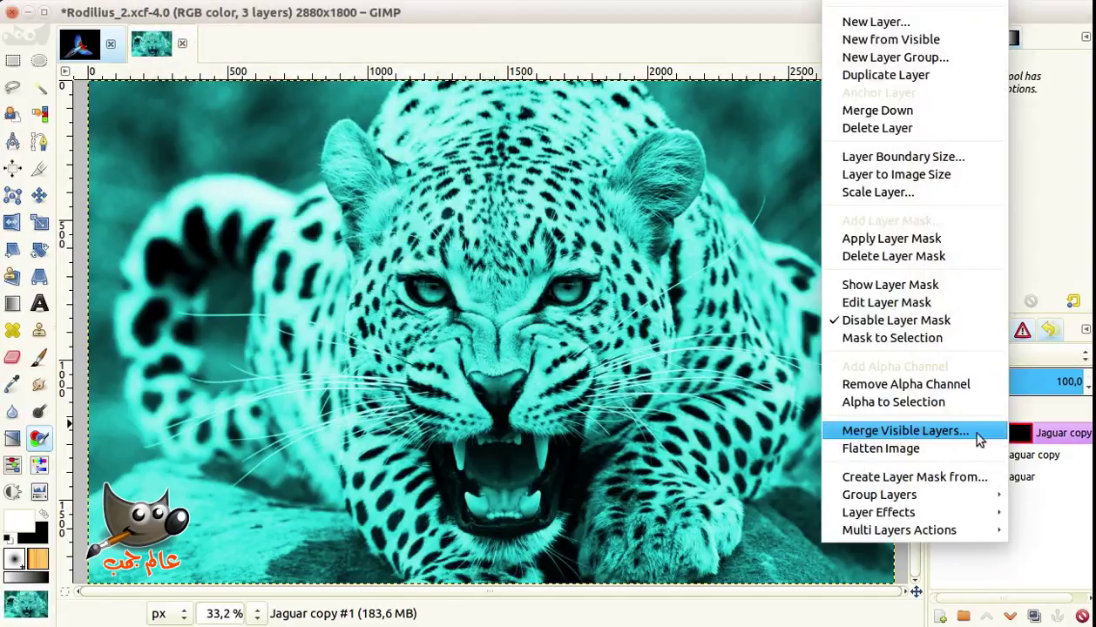
left_click(897, 320)
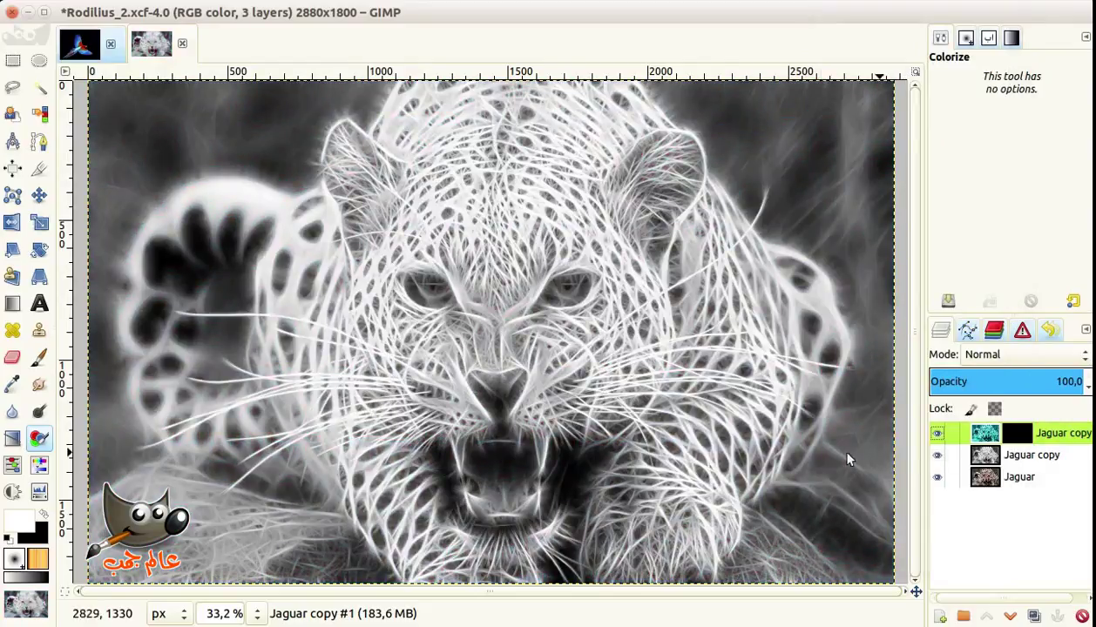
Step: Paint white on Jaguar copy #1's mask over both eyes to reveal the cyan
left_click(39, 361)
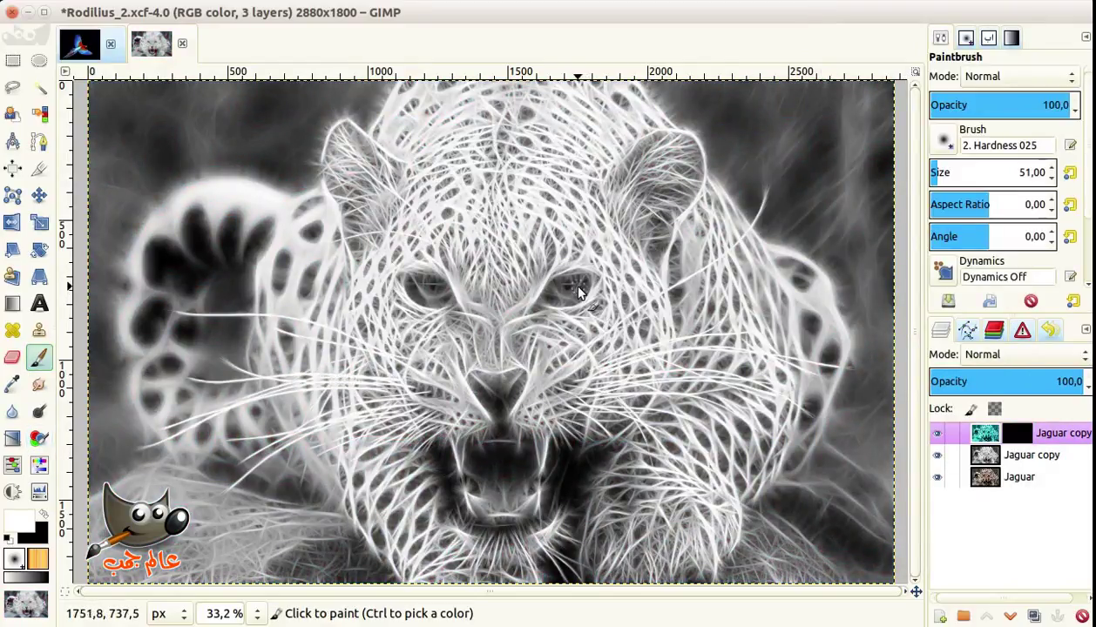
left_click_drag(571, 286, 562, 305)
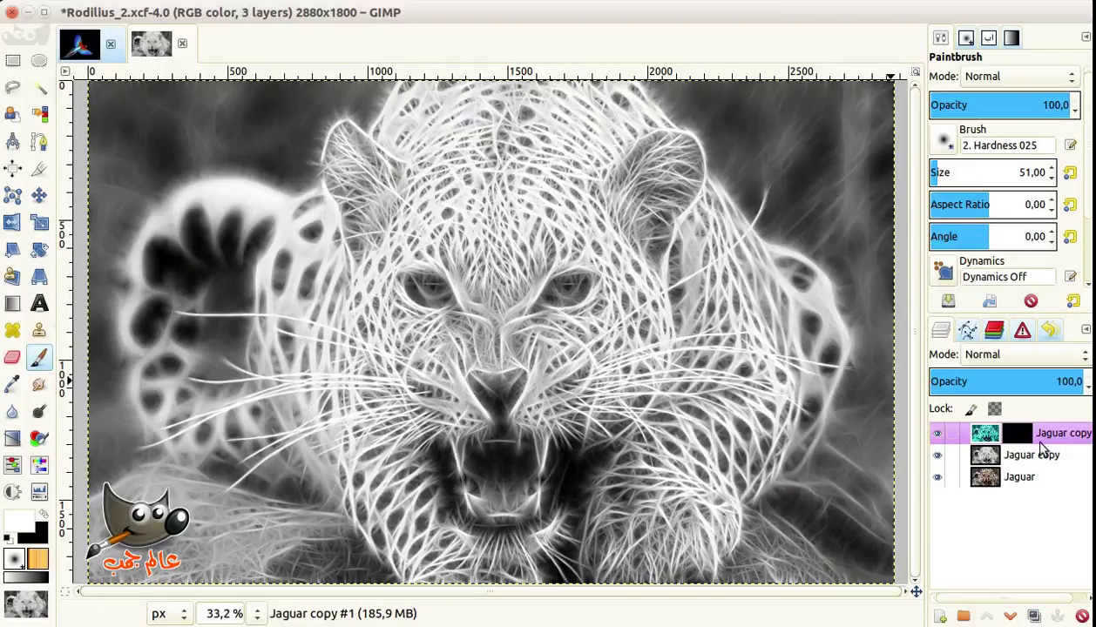
left_click(1017, 433)
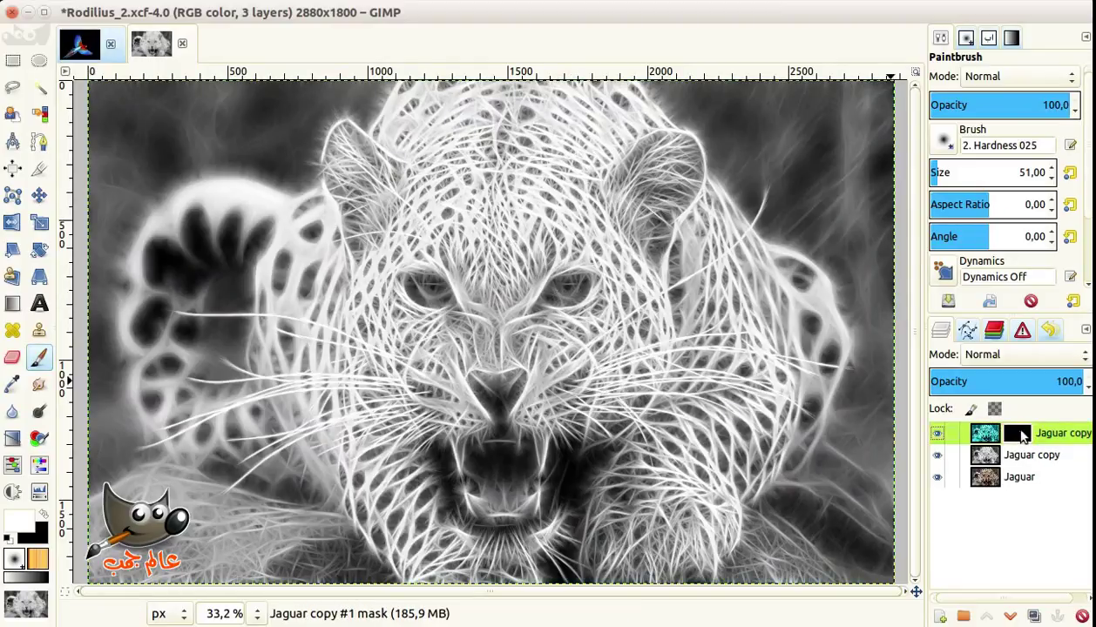
left_click(109, 12)
left_click(147, 32)
left_click_drag(573, 288, 557, 295)
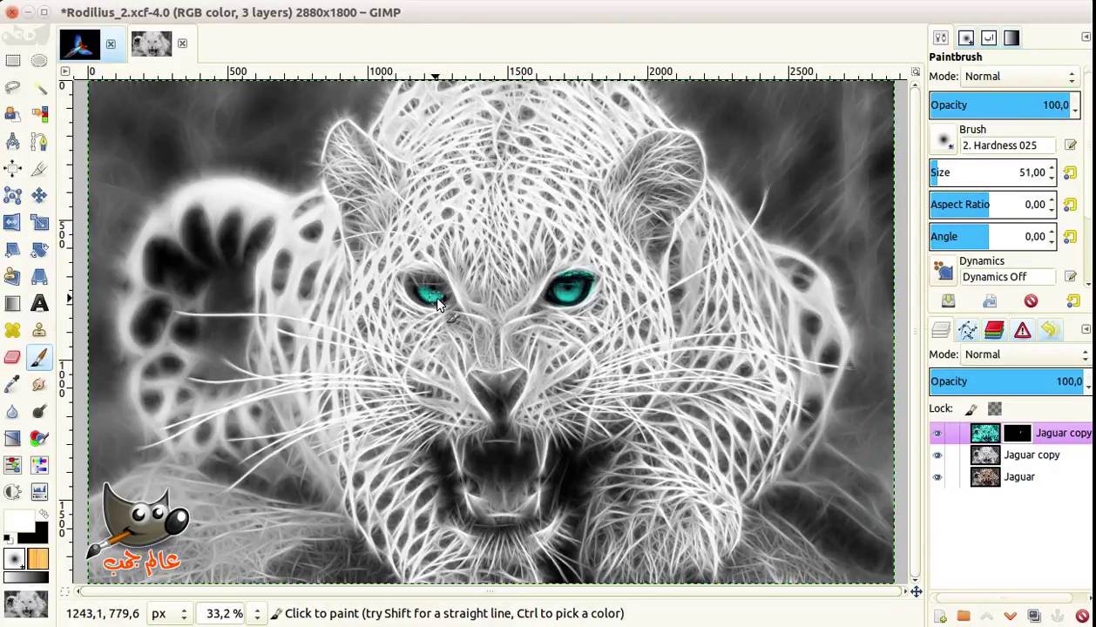
left_click_drag(422, 279, 438, 288)
left_click_drag(419, 291, 436, 302)
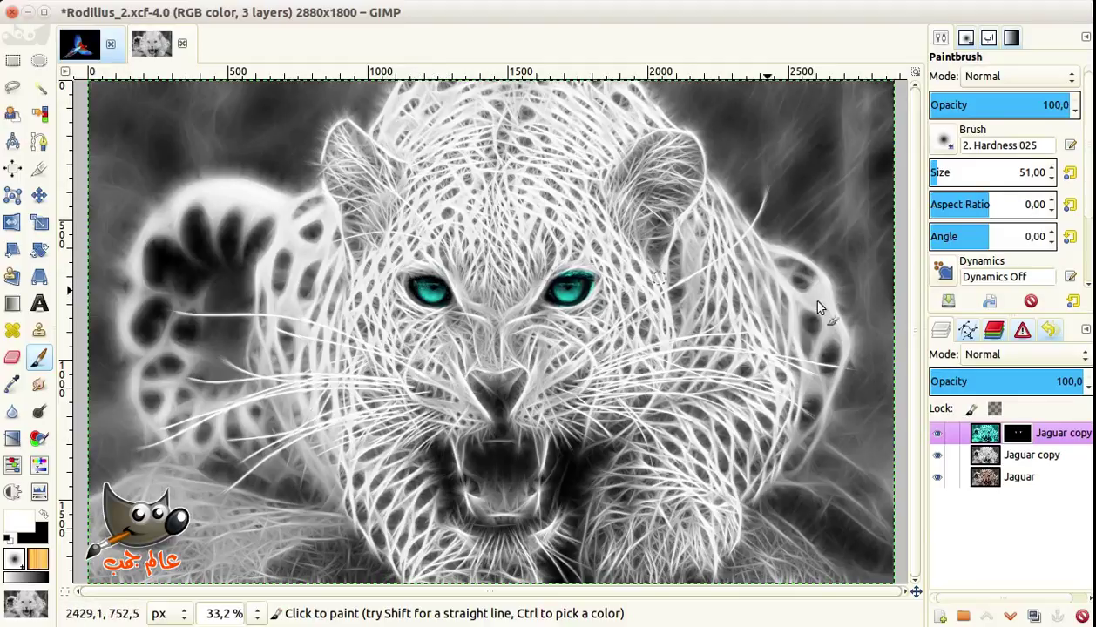
Step: Paint black on the mask to remove cyan overspill above the right eye
key("x")
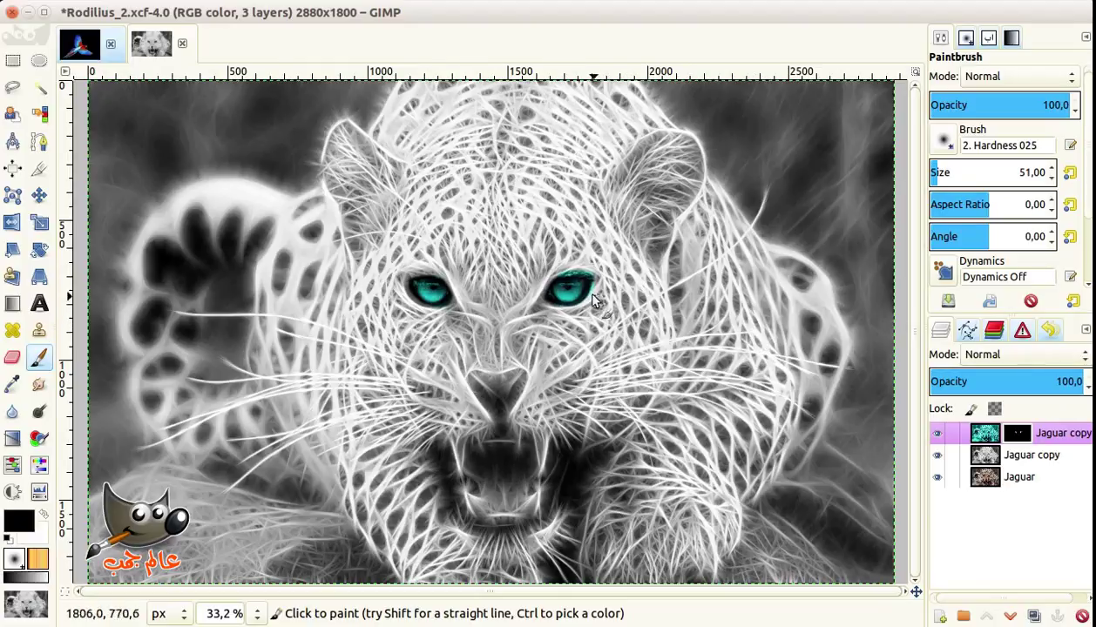
left_click_drag(586, 268, 579, 275)
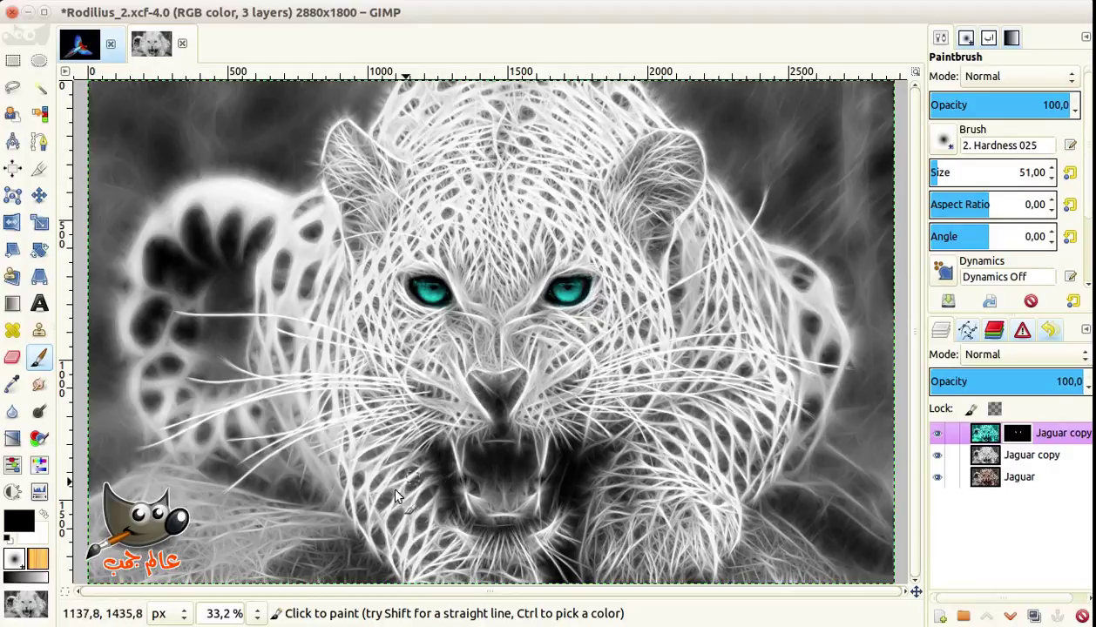
left_click(255, 614)
Step: Touch up the eye mask at 100% with black, then fit the whole jaguar in the window
left_click(255, 508)
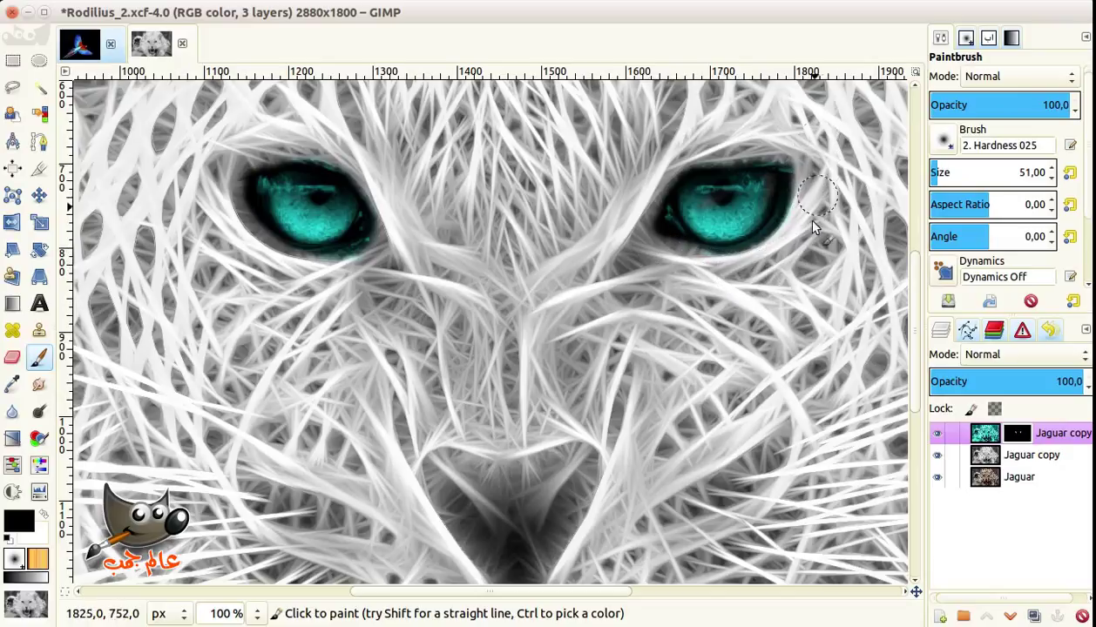
key("x")
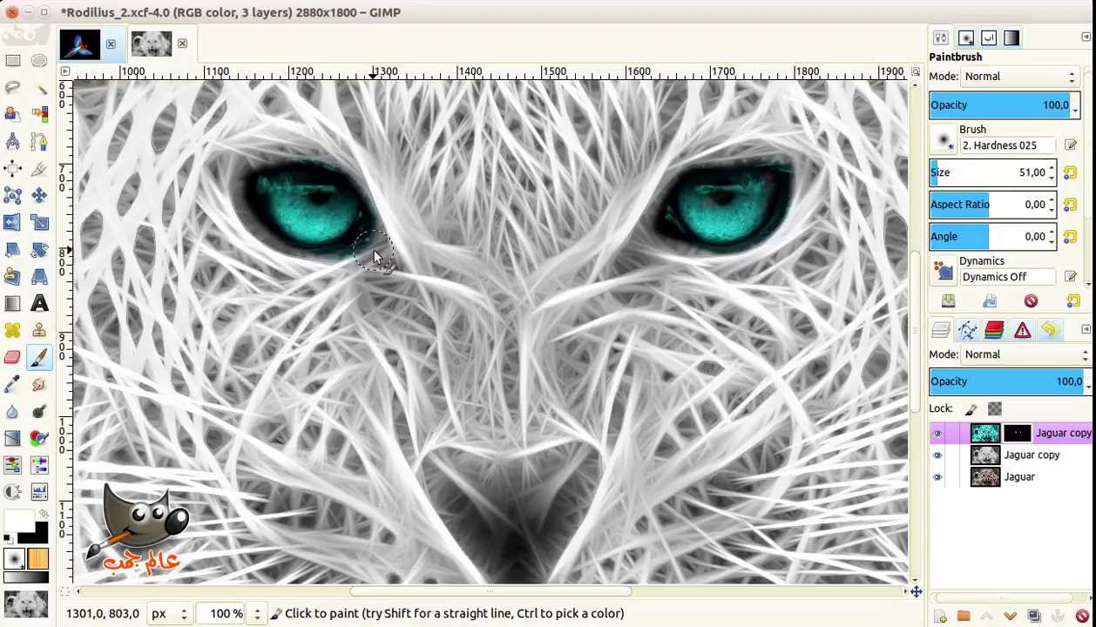
key("x")
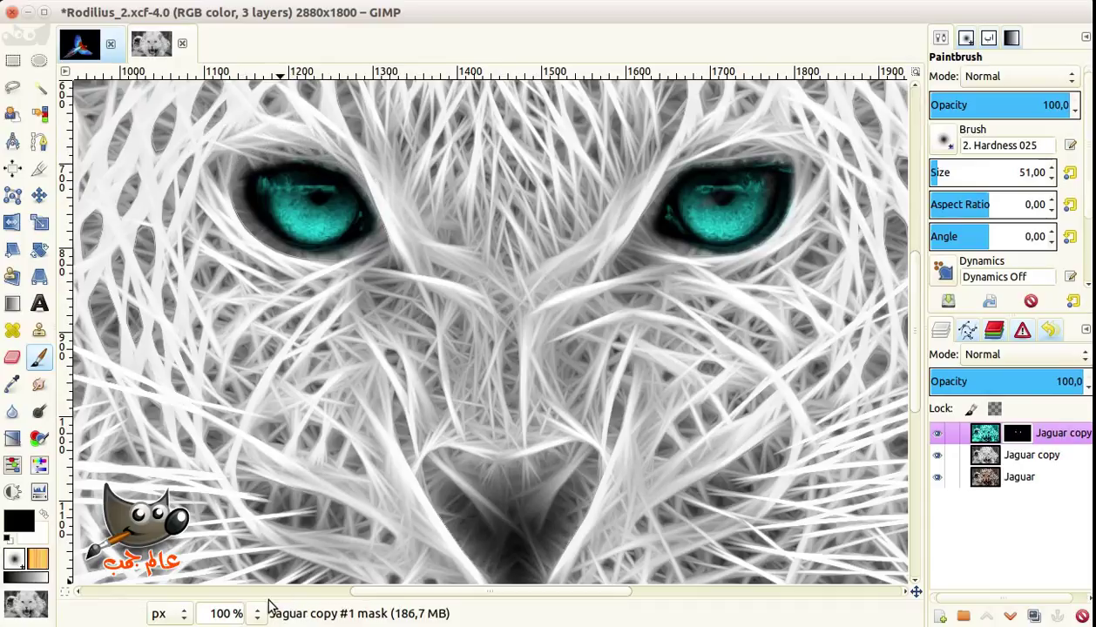
key("ctrl+shift+j")
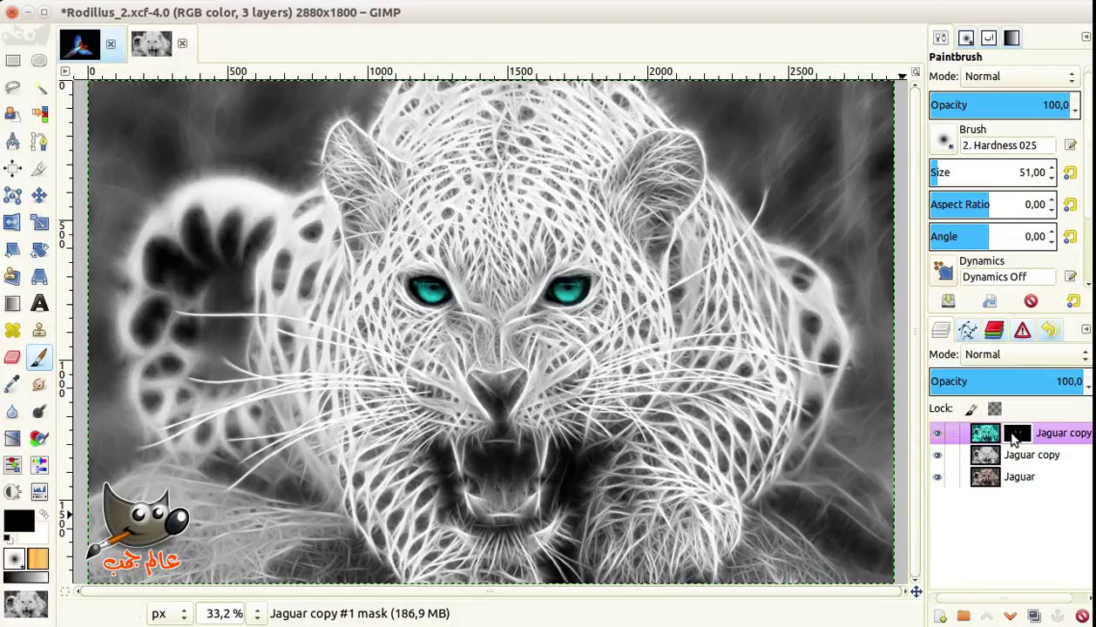
left_click(982, 435)
Step: Add a new transparent layer on top and set its mode to Saturation
left_click(978, 438)
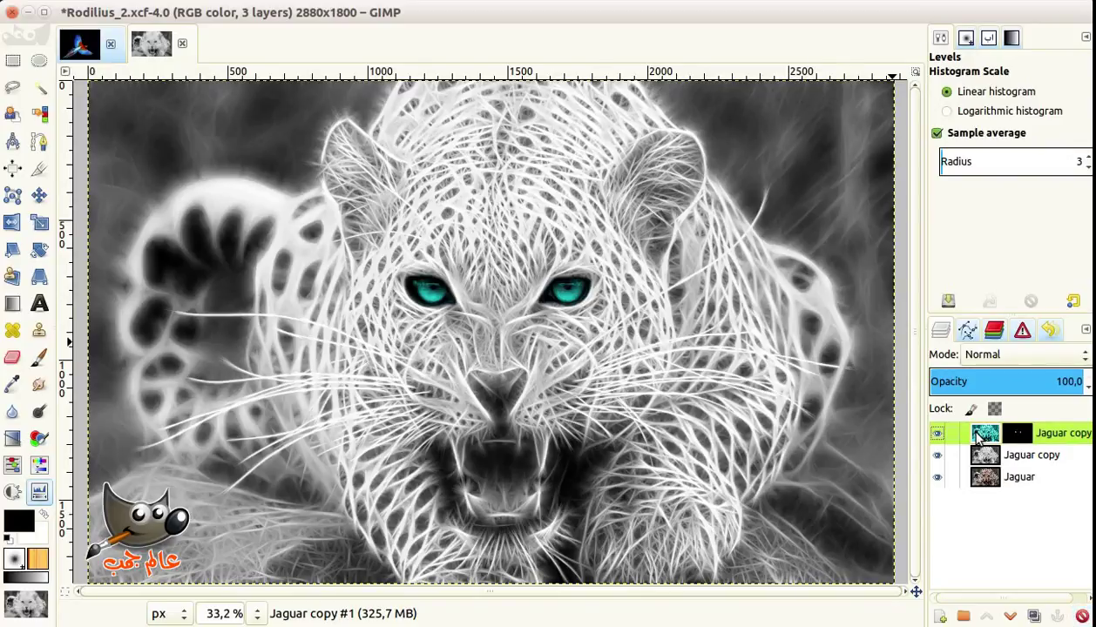
left_click(938, 617)
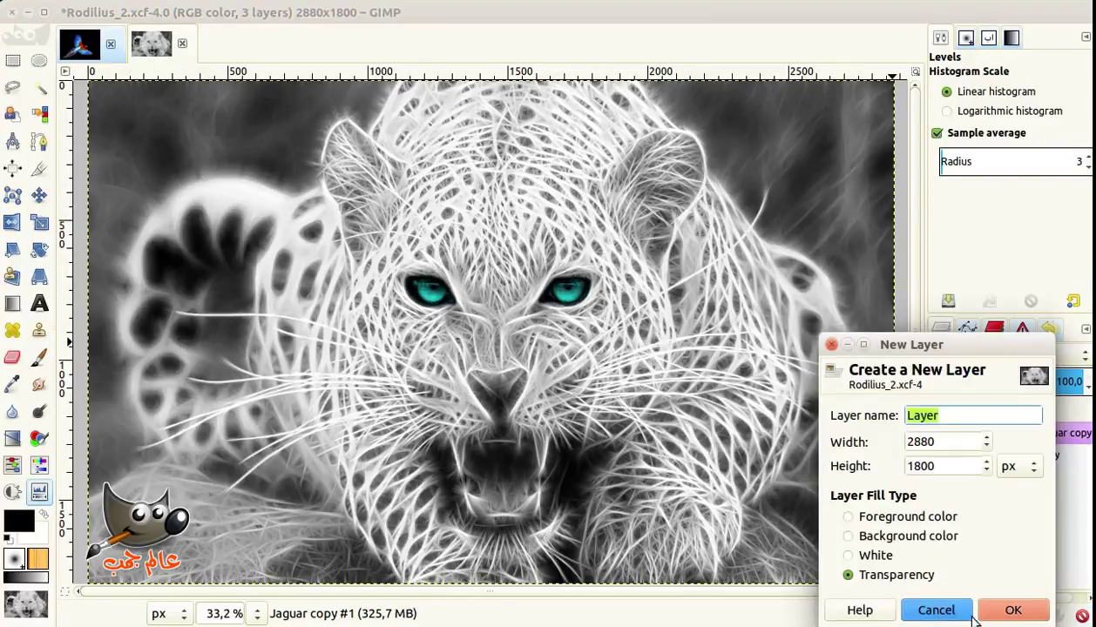
left_click(1011, 610)
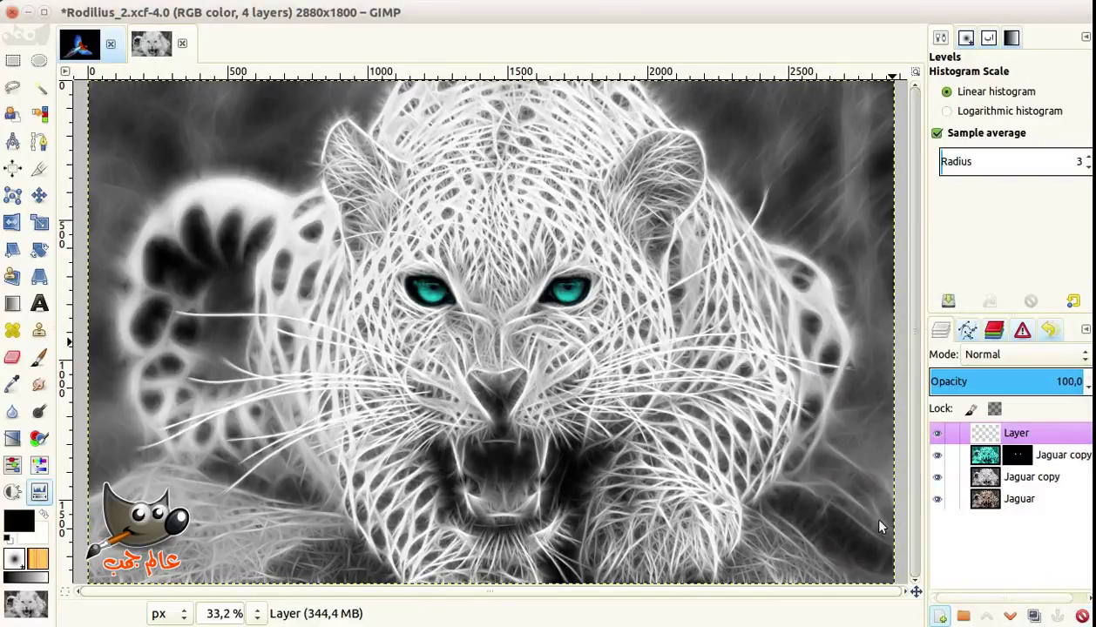
left_click(983, 353)
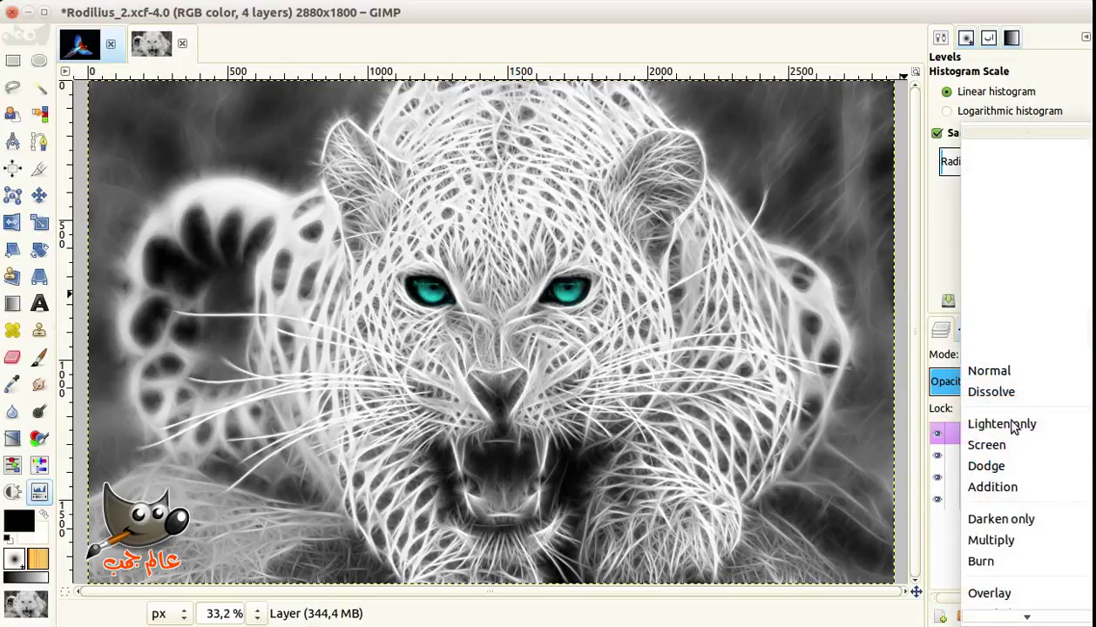
left_click(1014, 574)
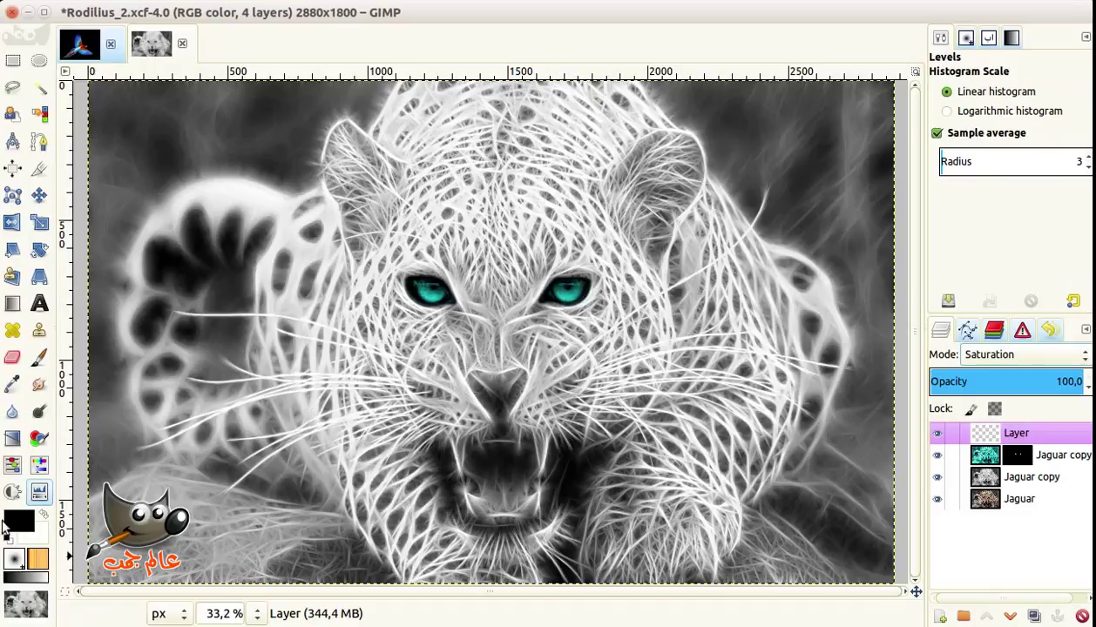
Step: Keep black as the foreground colour and zoom to 100% on the jaguar's eyes
left_click(29, 519)
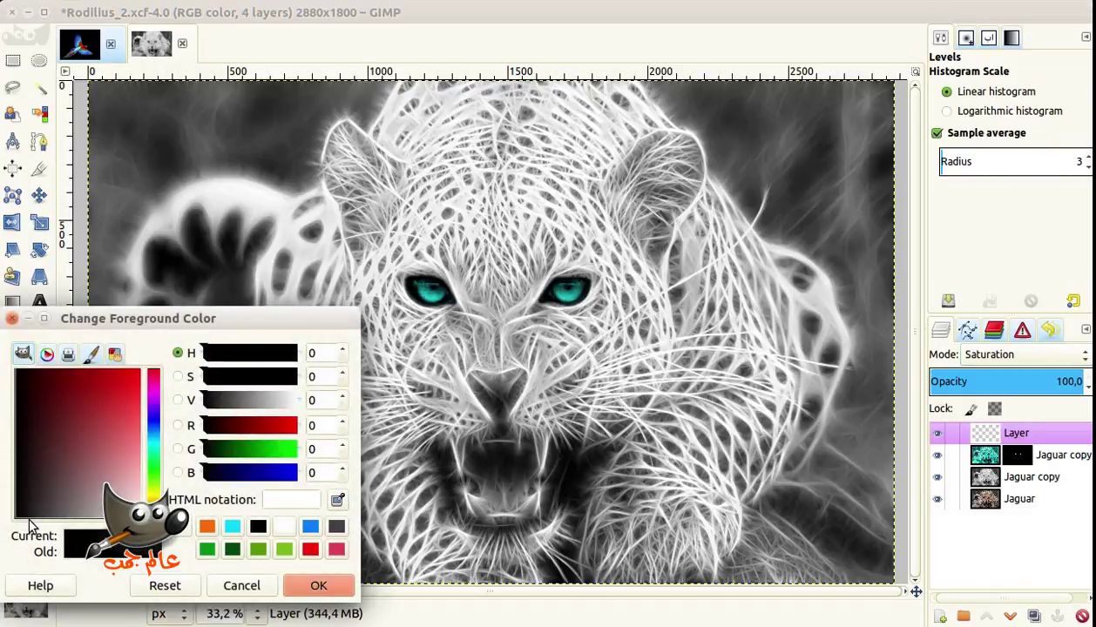
left_click(259, 580)
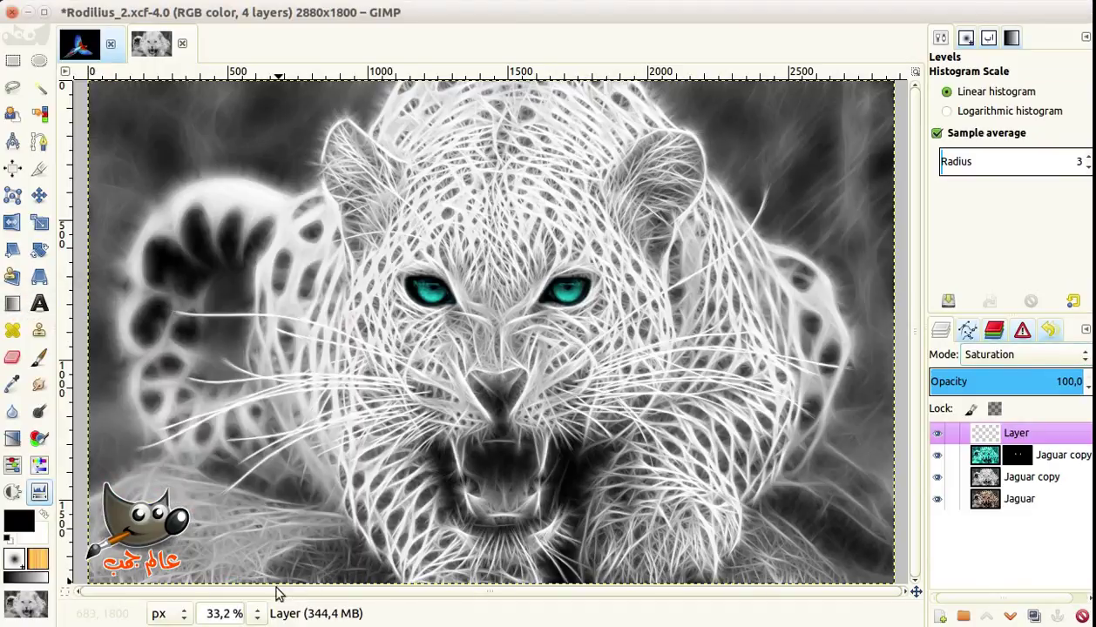
left_click(257, 613)
left_click(228, 501)
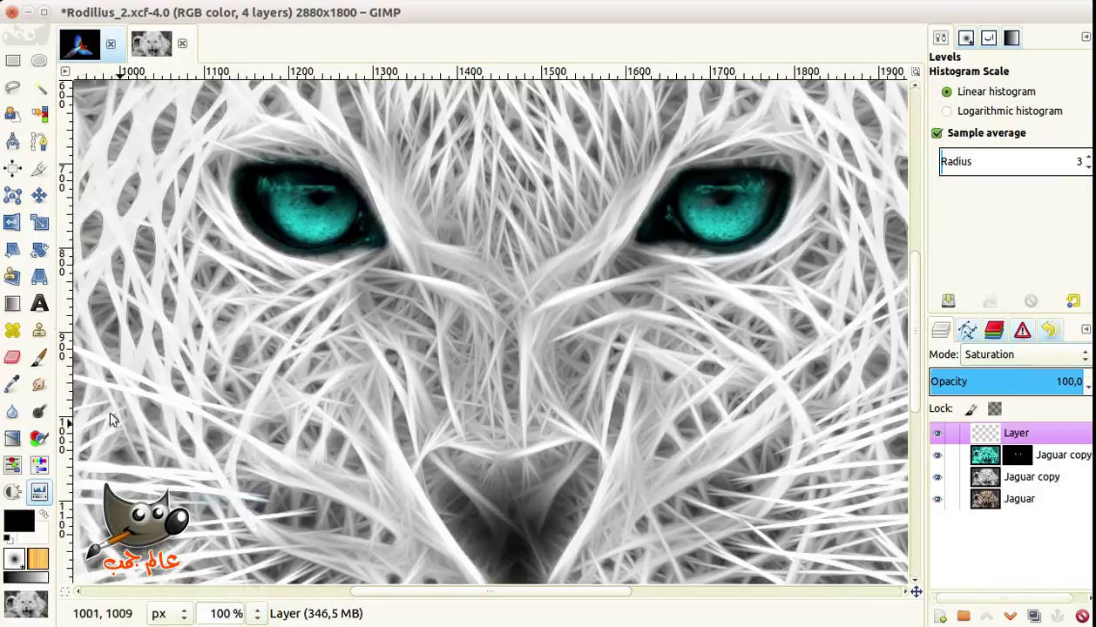
left_click(40, 357)
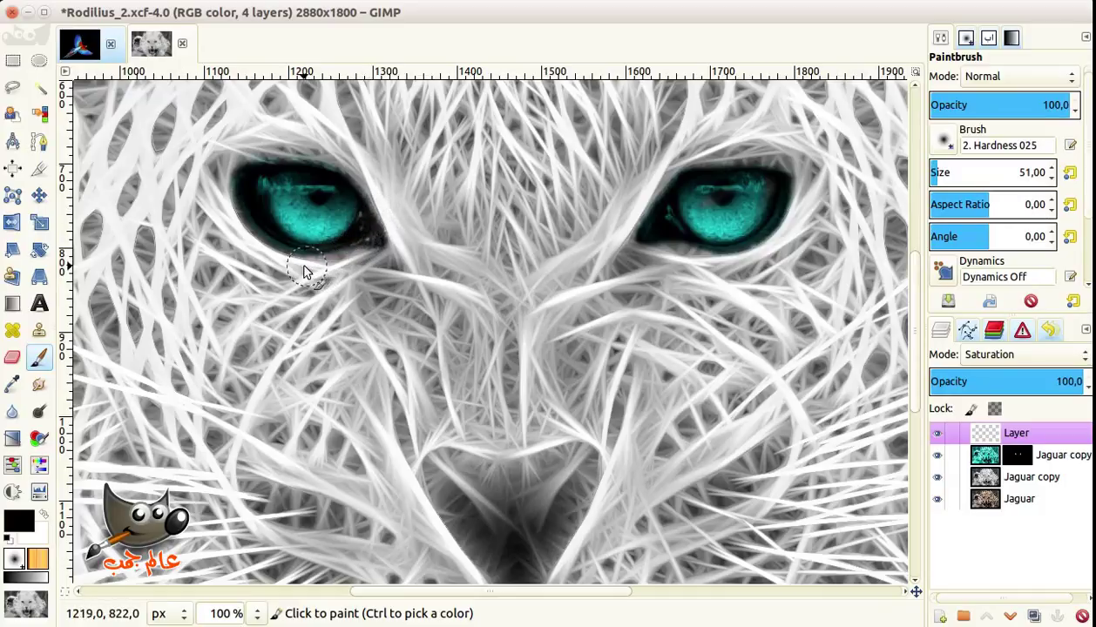
Step: Brush black on the Saturation layer around both eye corners, then fit the image to the window
mouse_move(304, 271)
left_mouse_down()
mouse_move(223, 165)
mouse_move(260, 150)
mouse_move(325, 156)
mouse_move(375, 184)
mouse_move(402, 235)
left_mouse_up()
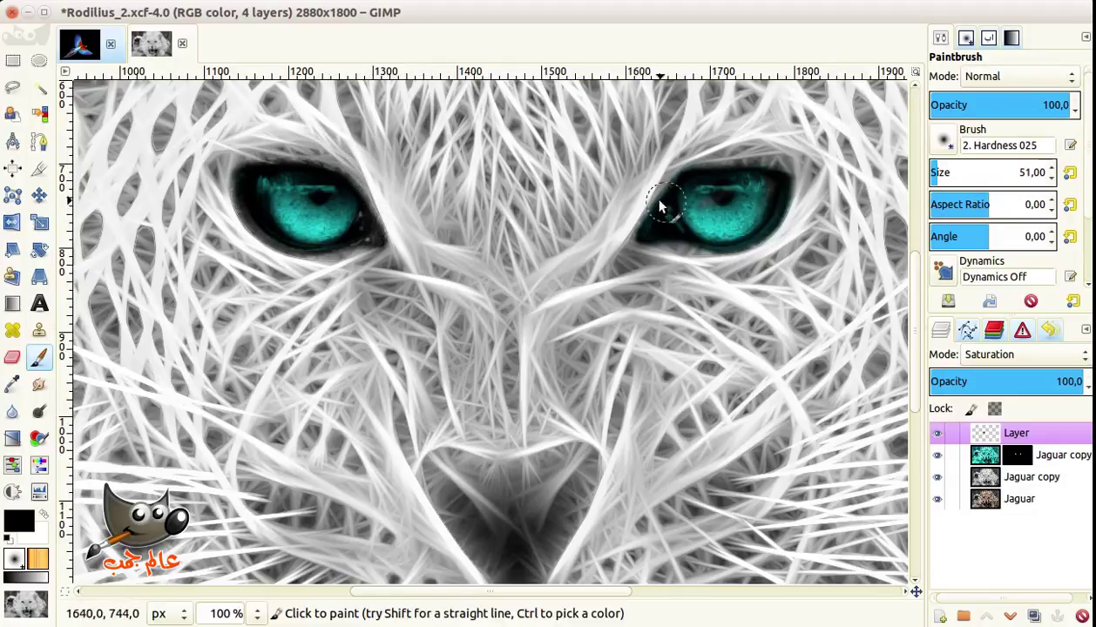
mouse_move(659, 206)
left_mouse_down()
mouse_move(674, 238)
mouse_move(633, 252)
mouse_move(730, 264)
mouse_move(766, 254)
mouse_move(800, 197)
mouse_move(788, 162)
mouse_move(732, 153)
mouse_move(684, 160)
mouse_move(646, 198)
mouse_move(673, 168)
mouse_move(752, 156)
mouse_move(689, 175)
left_mouse_up()
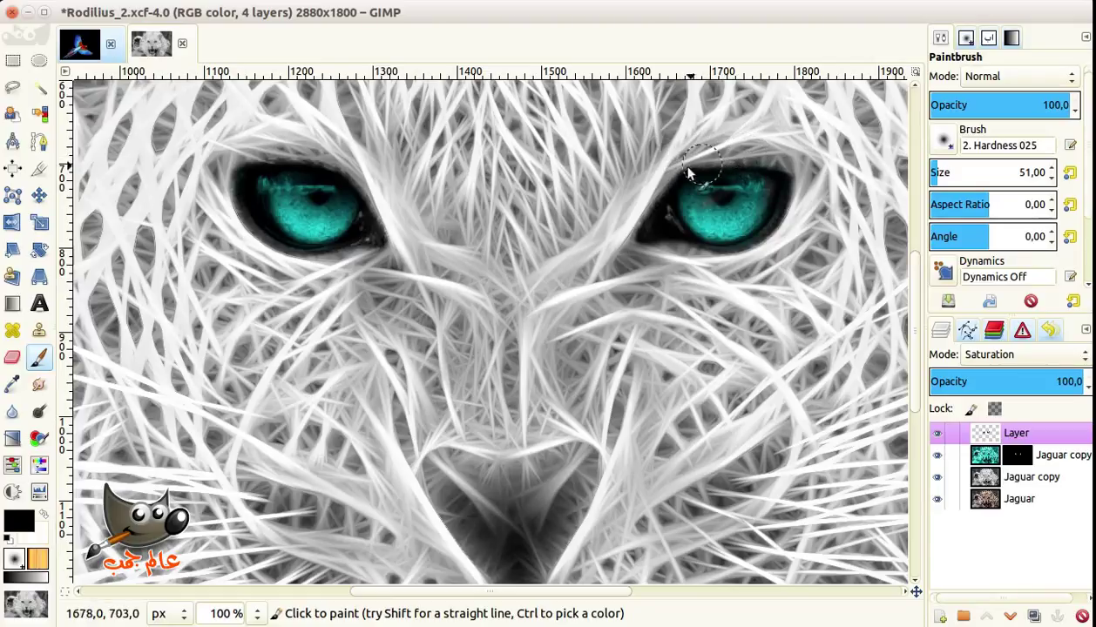
mouse_move(355, 301)
left_mouse_down()
mouse_move(366, 255)
mouse_move(318, 270)
mouse_move(272, 260)
left_mouse_up()
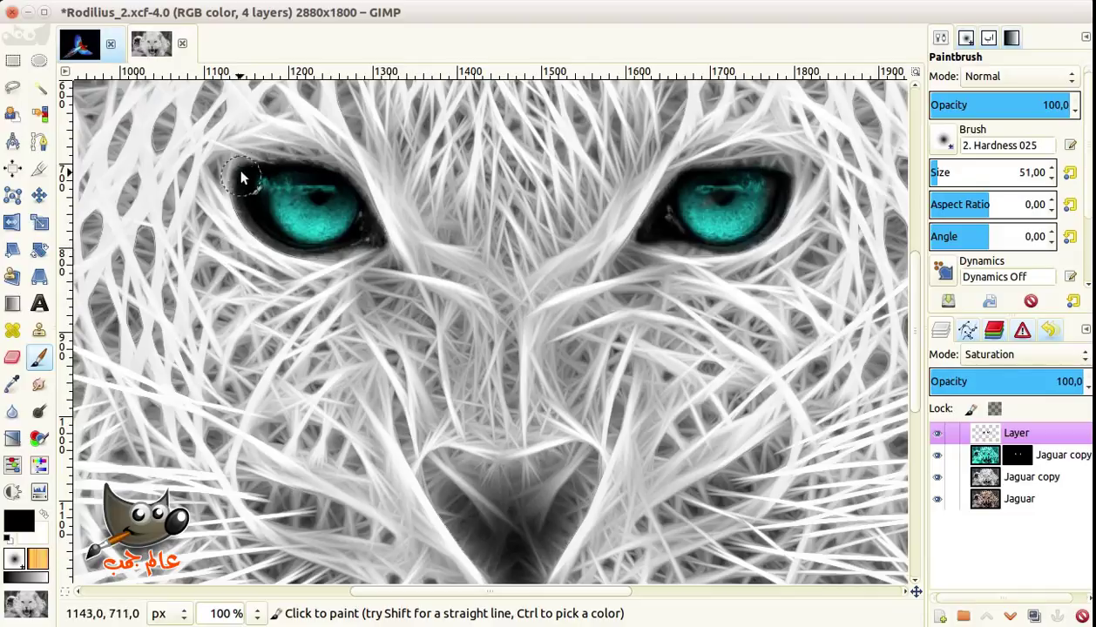
left_click_drag(243, 174, 232, 202)
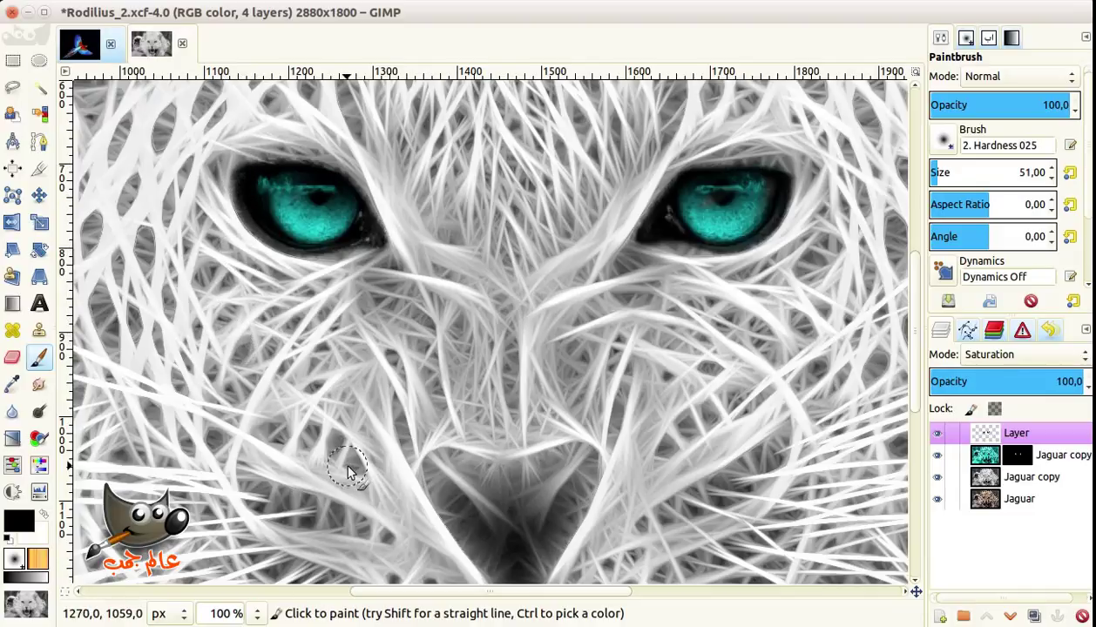
key("shift+ctrl+j")
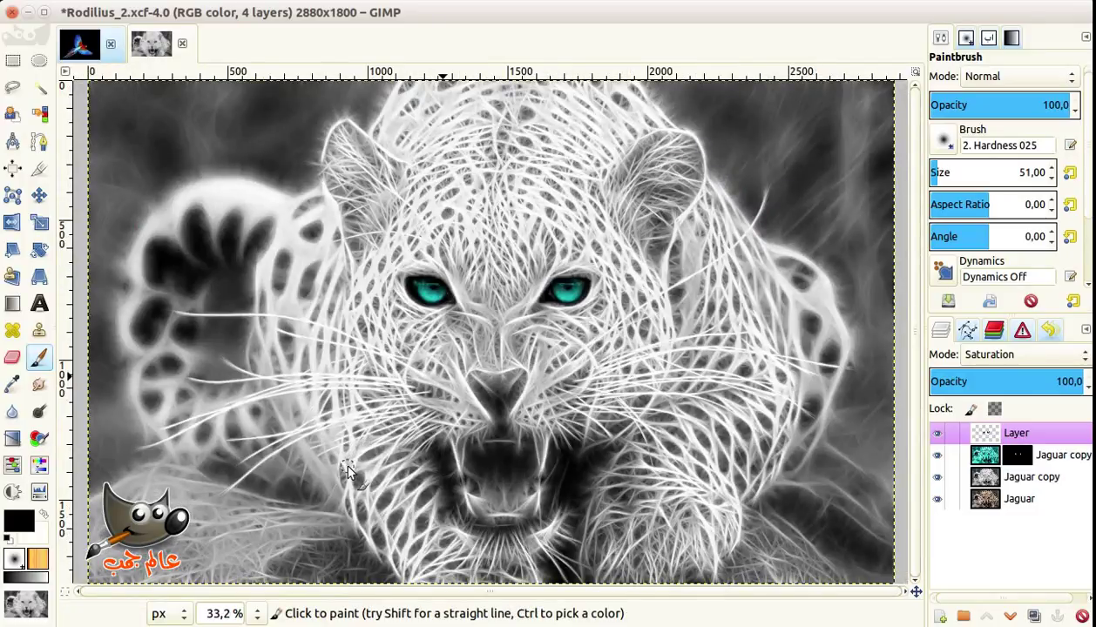
Step: Create a New from Visible layer and apply Levels with gamma 0.69 and white input 241
right_click(986, 433)
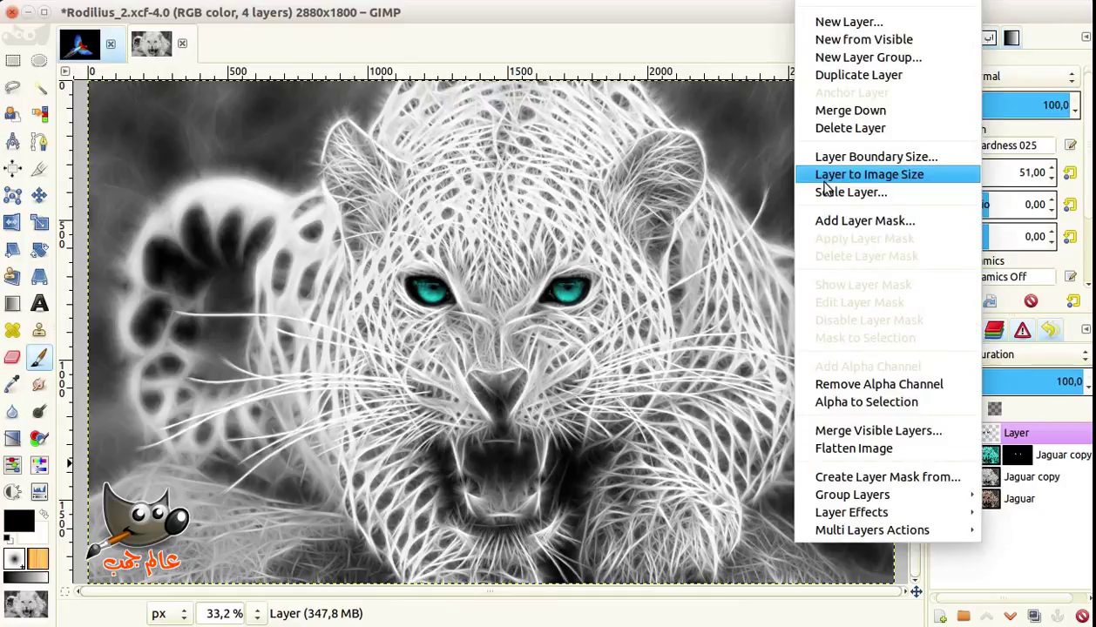
left_click(860, 39)
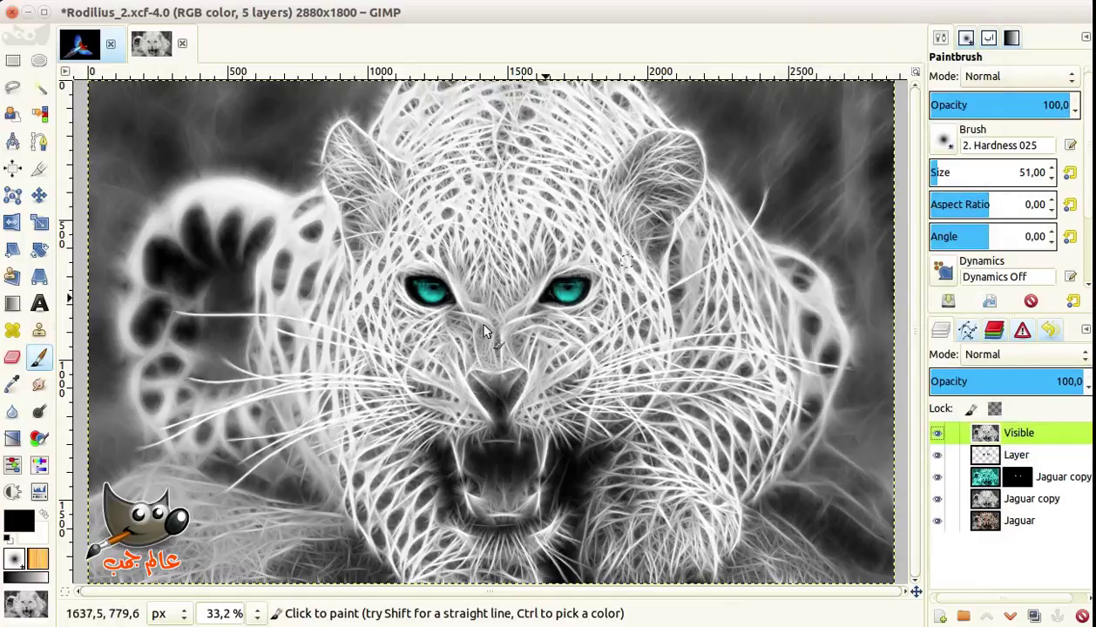
left_click(39, 493)
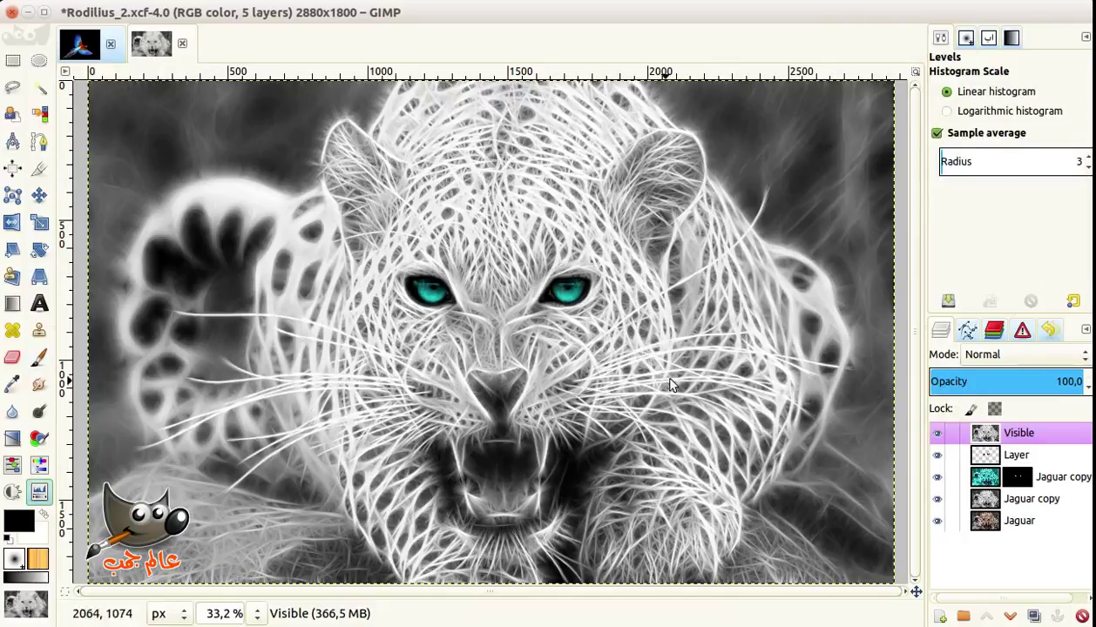
left_click(719, 357)
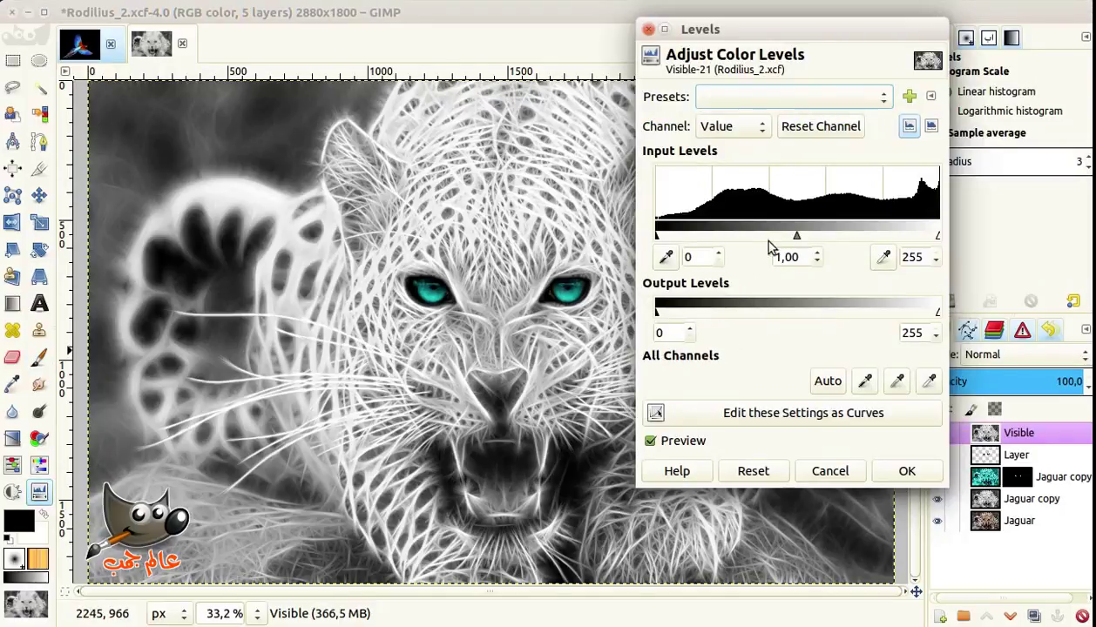
left_click_drag(799, 235, 821, 236)
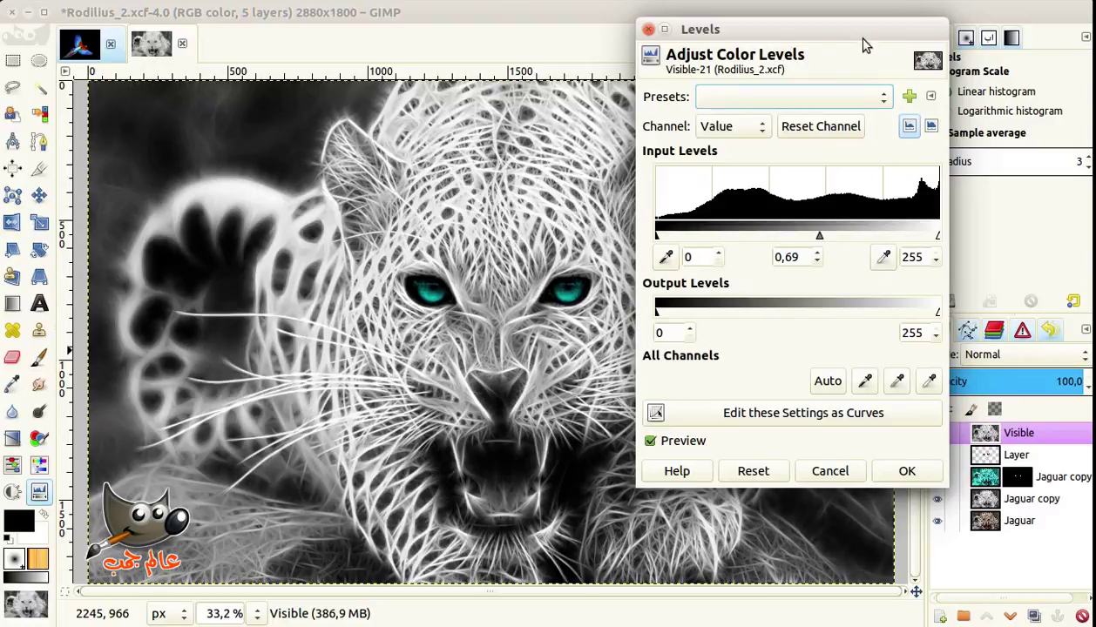
mouse_move(866, 45)
left_mouse_down()
mouse_move(653, 92)
mouse_move(300, 101)
left_mouse_up()
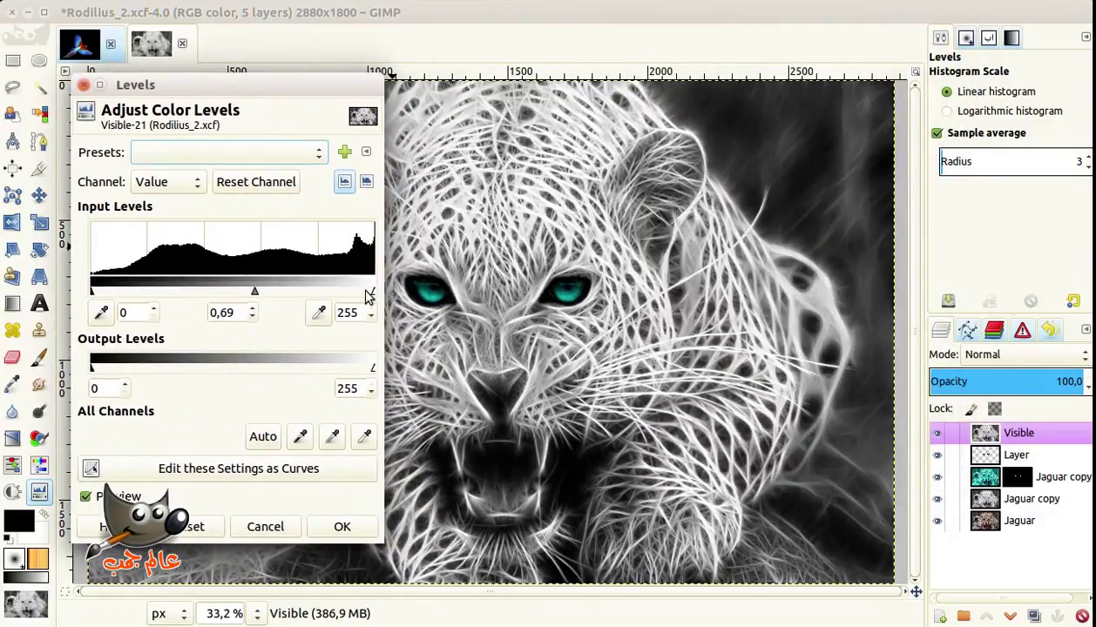
left_click_drag(373, 295, 364, 294)
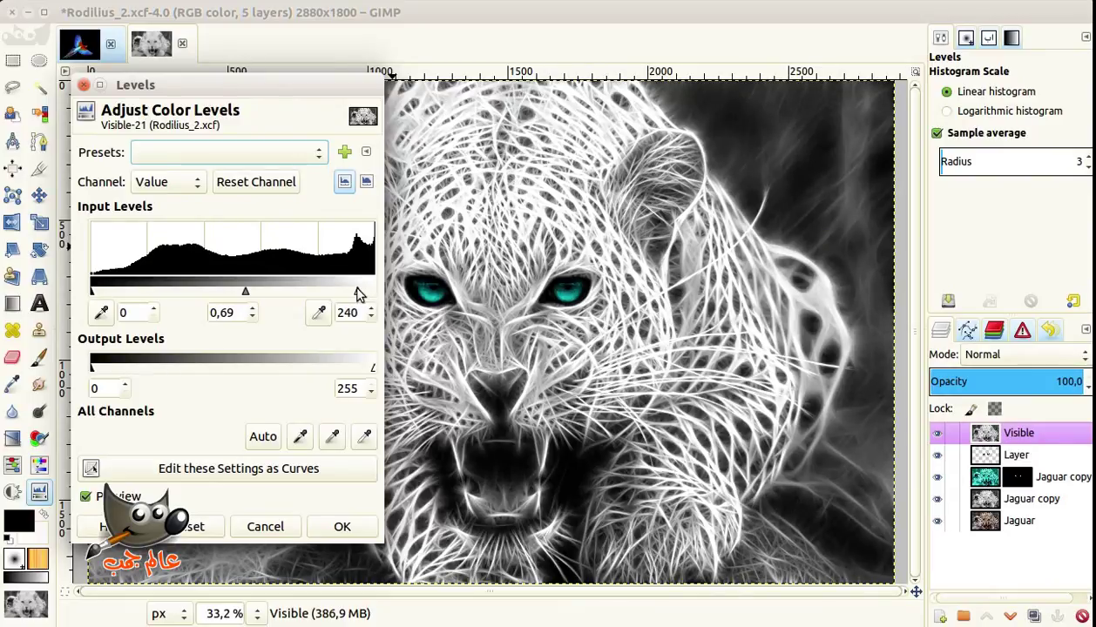
left_click(342, 526)
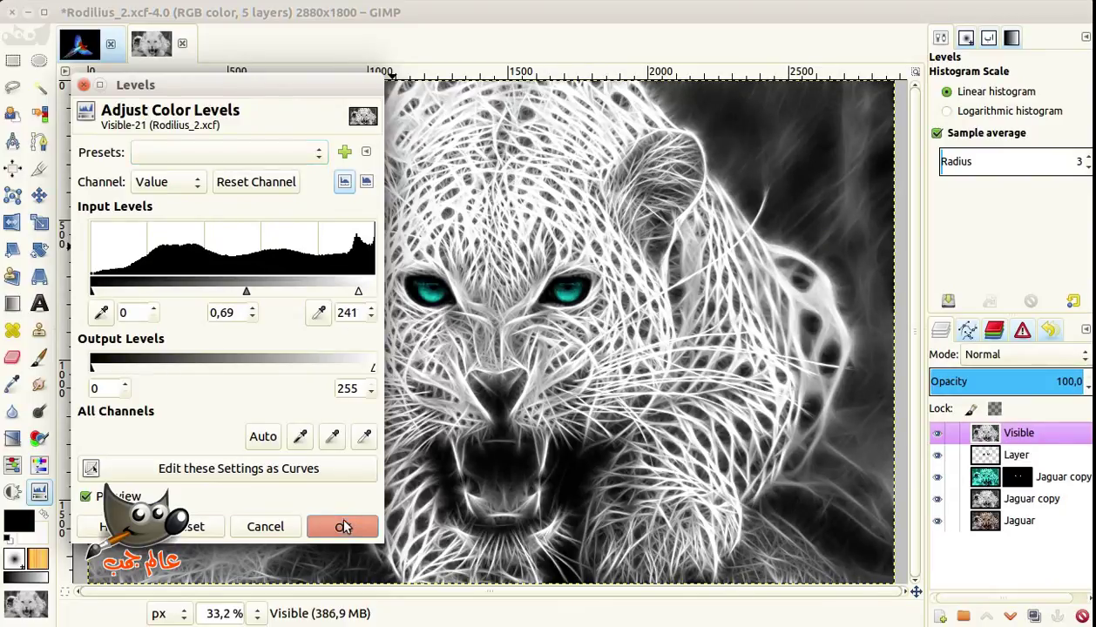